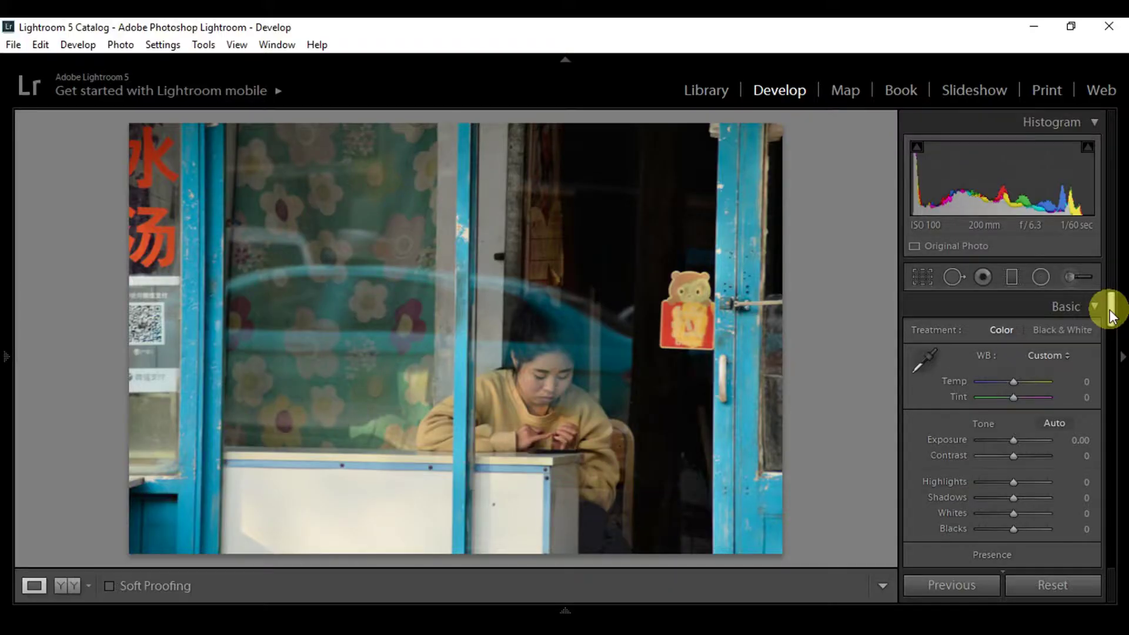
- Scroll the Develop panel down to the Lens Corrections section
{"action": "left_click_drag", "start_coordinate": [1110, 316], "coordinate": [1111, 522]}
- Apply Upright Auto perspective correction from the Lens Corrections Basic tab
{"action": "left_click", "coordinate": [934, 381]}
{"action": "left_click", "coordinate": [1046, 496]}
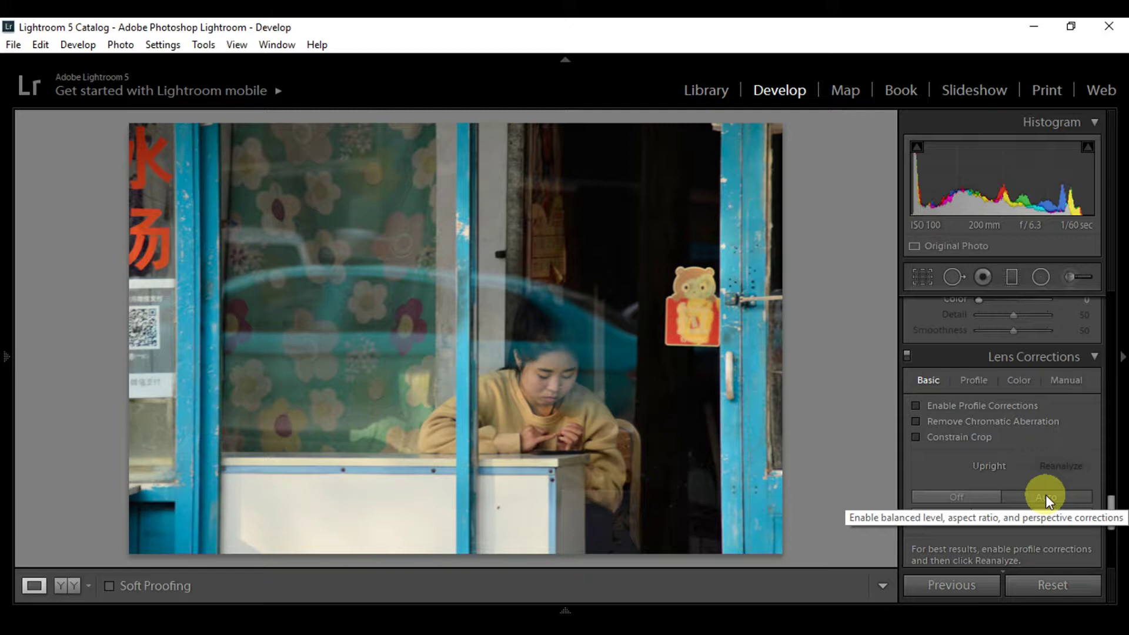
{"action": "left_click_drag", "start_coordinate": [1111, 512], "coordinate": [1104, 305]}
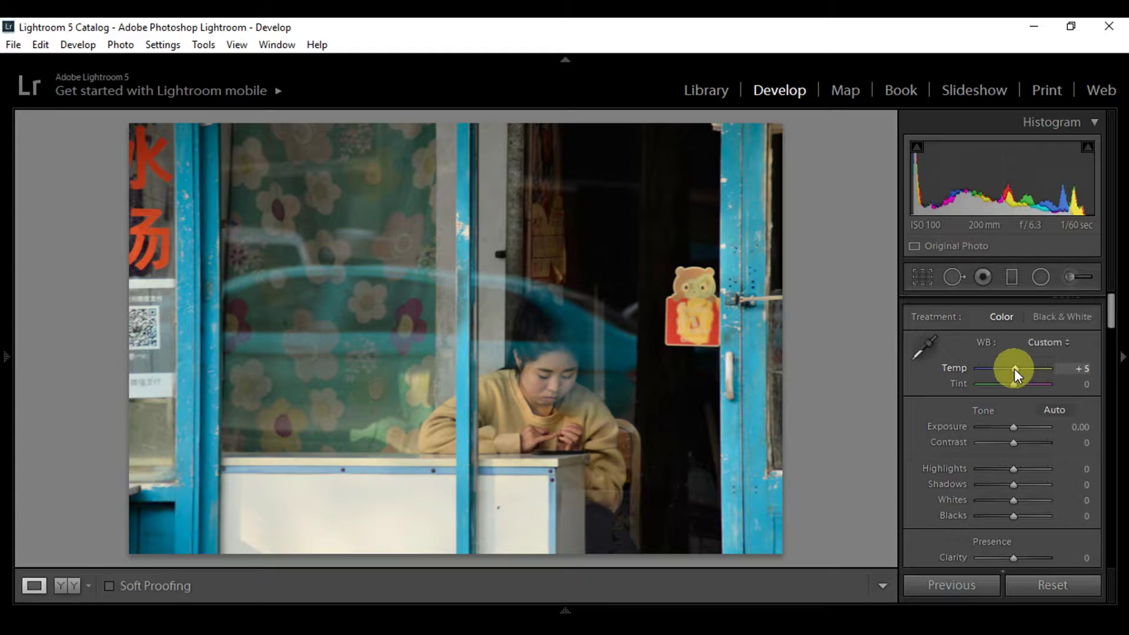
- Set Temp and Tint +10, Contrast +15, Highlights -50, Shadows +40 and Whites -10
{"action": "scroll", "coordinate": [1015, 369], "scroll_direction": "up", "scroll_amount": 1}
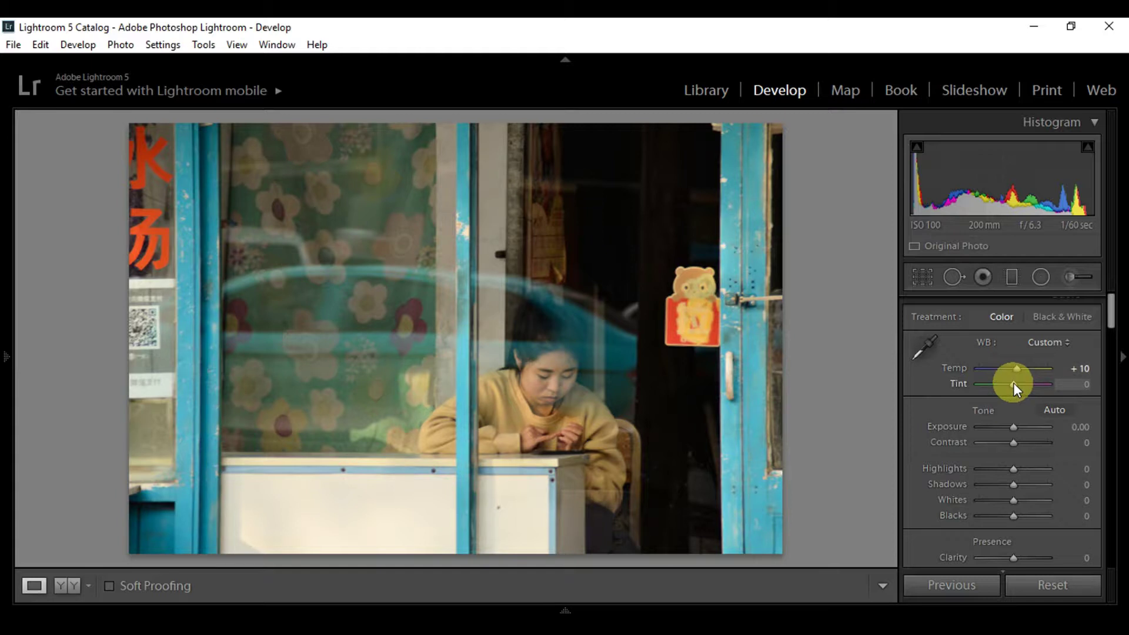
{"action": "scroll", "coordinate": [1014, 383], "scroll_direction": "up", "scroll_amount": 1}
{"action": "scroll", "coordinate": [1014, 383], "scroll_direction": "up", "scroll_amount": 1}
{"action": "scroll", "coordinate": [1012, 442], "scroll_direction": "up", "scroll_amount": 1}
{"action": "scroll", "coordinate": [1012, 443], "scroll_direction": "up", "scroll_amount": 1}
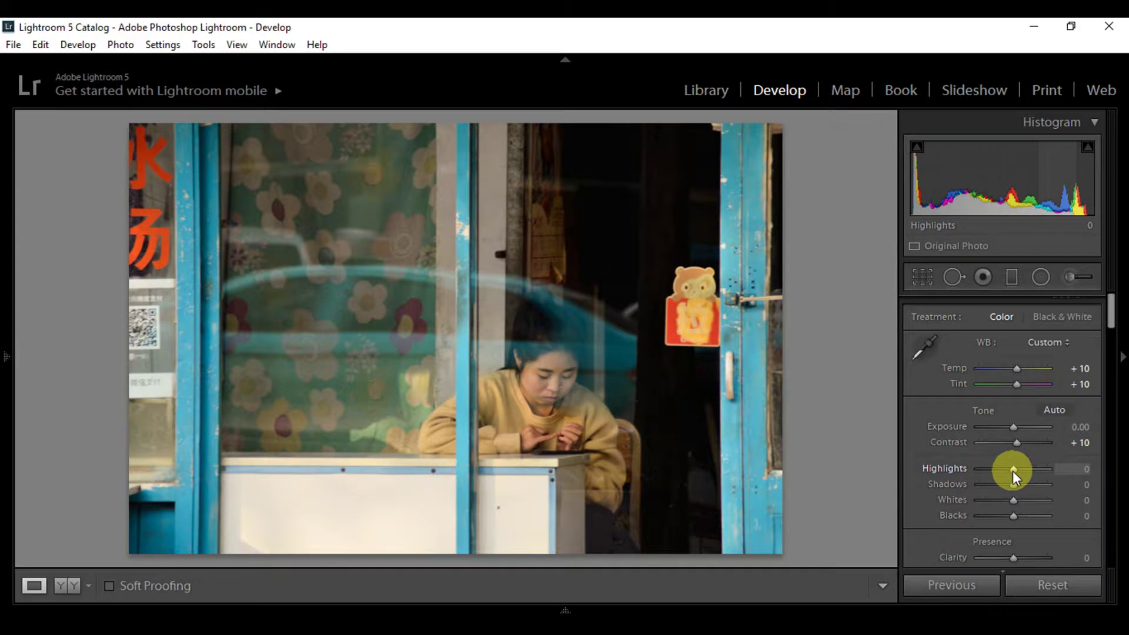
{"action": "scroll", "coordinate": [1012, 471], "scroll_direction": "down", "scroll_amount": 1}
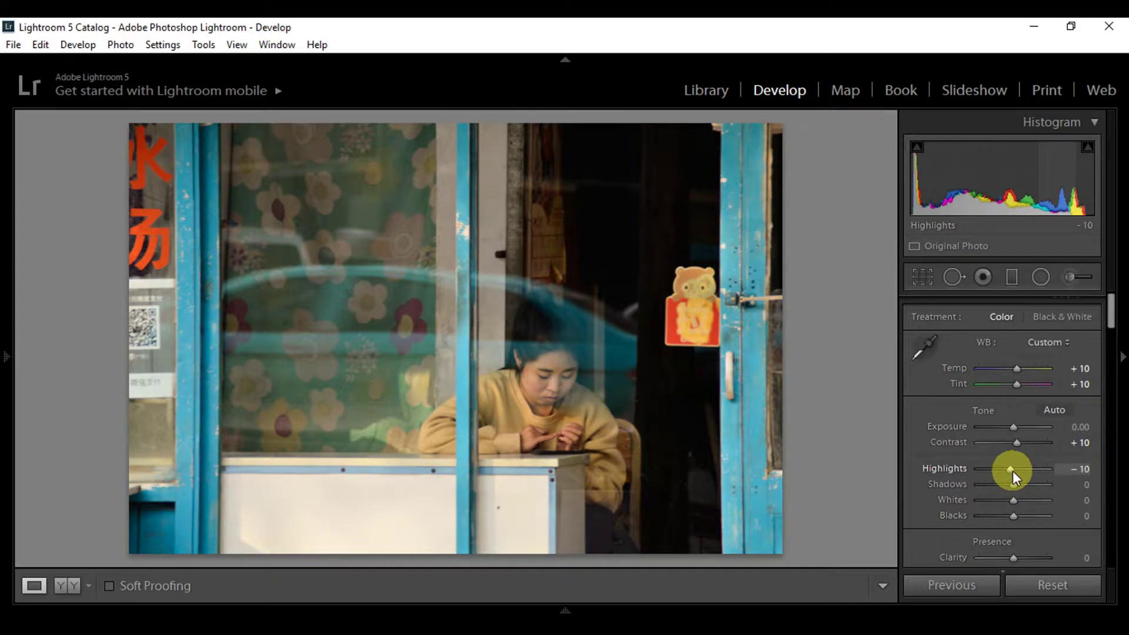
{"action": "scroll", "coordinate": [1012, 471], "scroll_direction": "down", "scroll_amount": 1}
{"action": "scroll", "coordinate": [1012, 471], "scroll_direction": "down", "scroll_amount": 2}
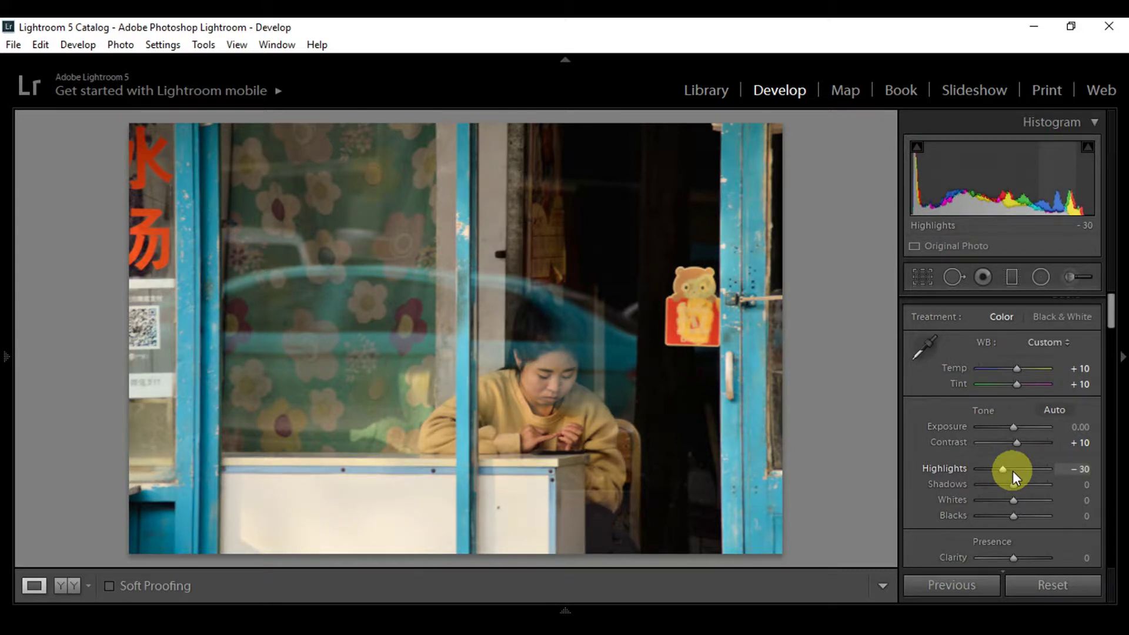
{"action": "scroll", "coordinate": [1013, 471], "scroll_direction": "down", "scroll_amount": 1}
{"action": "scroll", "coordinate": [1013, 471], "scroll_direction": "down", "scroll_amount": 2}
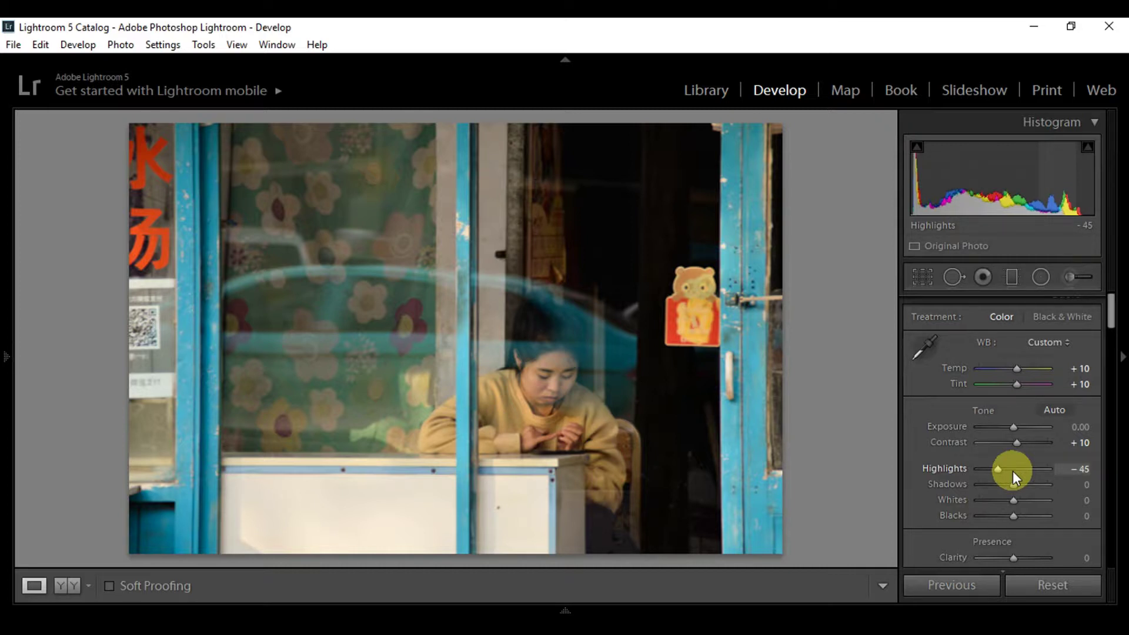
{"action": "scroll", "coordinate": [1013, 471], "scroll_direction": "down", "scroll_amount": 1}
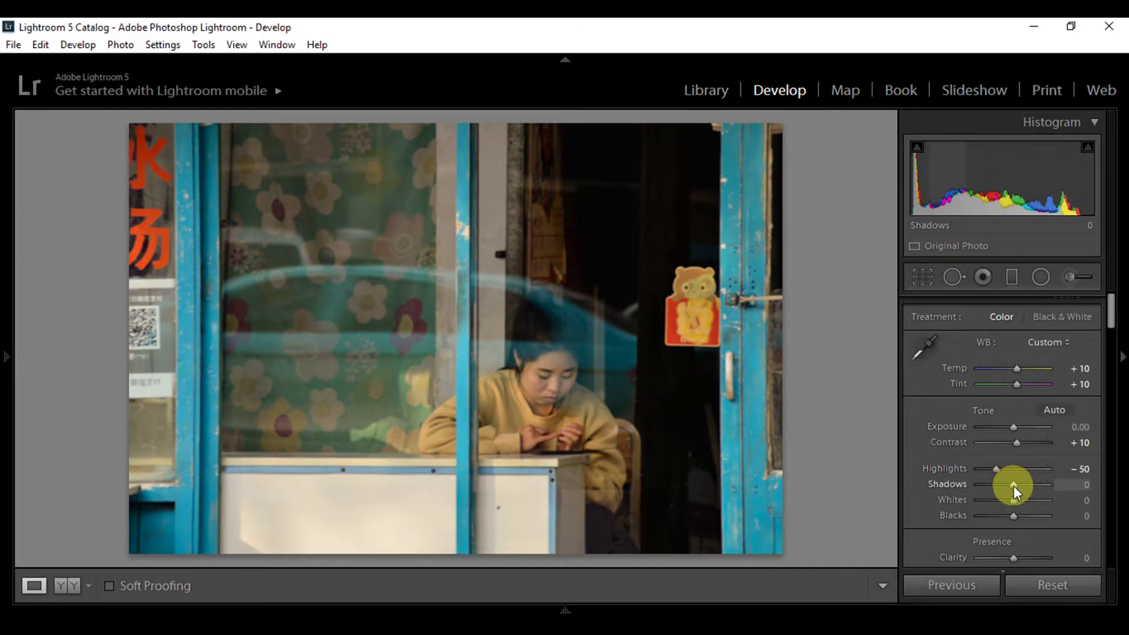
{"action": "scroll", "coordinate": [1013, 486], "scroll_direction": "up", "scroll_amount": 4}
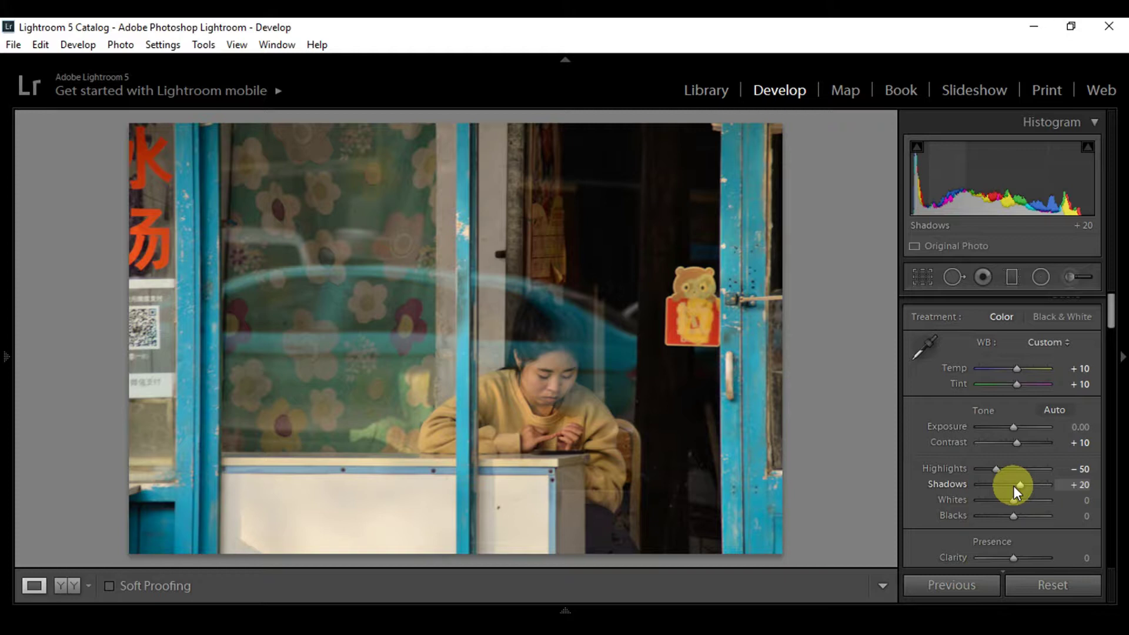
{"action": "scroll", "coordinate": [1014, 486], "scroll_direction": "up", "scroll_amount": 1}
{"action": "scroll", "coordinate": [1014, 486], "scroll_direction": "up", "scroll_amount": 1}
{"action": "scroll", "coordinate": [1014, 486], "scroll_direction": "up", "scroll_amount": 1}
{"action": "scroll", "coordinate": [1014, 486], "scroll_direction": "up", "scroll_amount": 1}
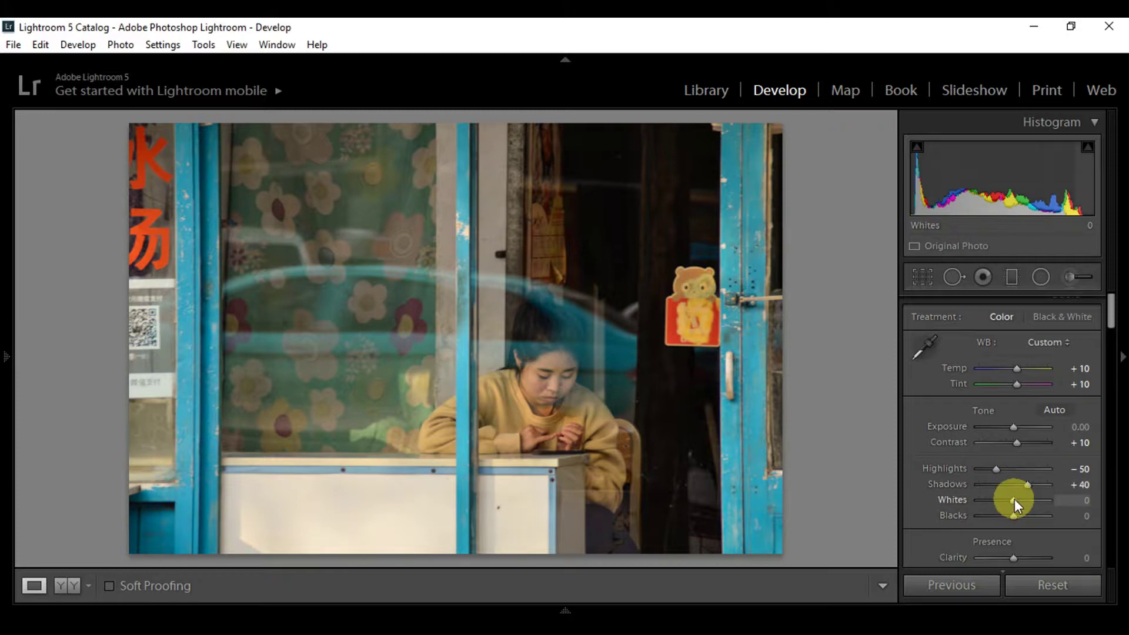
{"action": "scroll", "coordinate": [1014, 499], "scroll_direction": "down", "scroll_amount": 1}
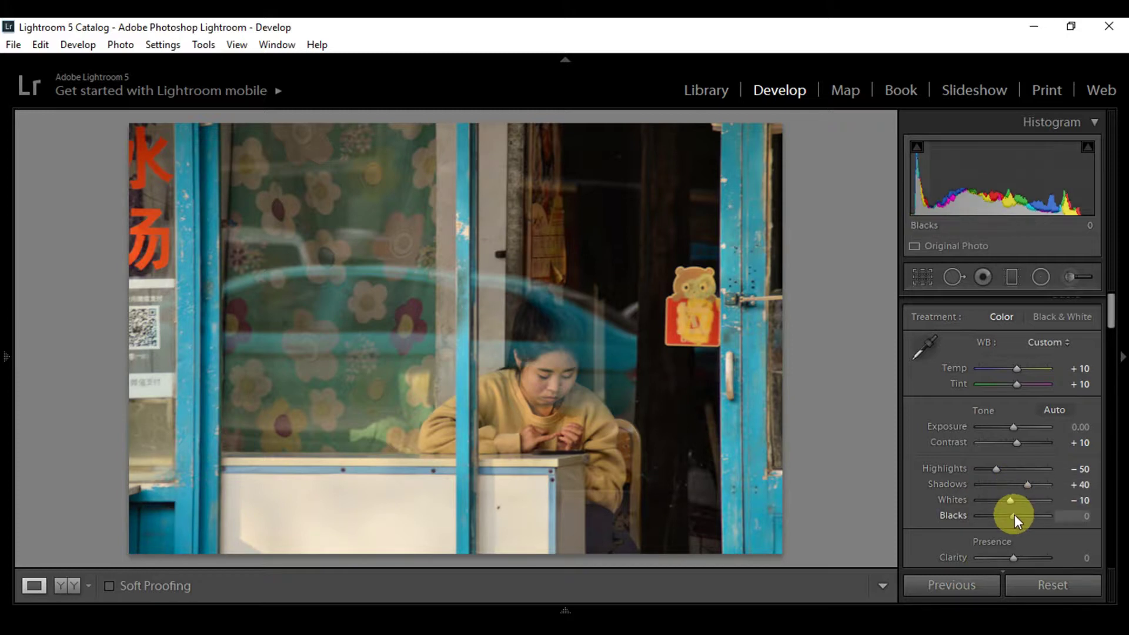
- Lower Blacks to -10 and set Exposure to +0.10
{"action": "key", "text": "Down"}
{"action": "key", "text": "Down"}
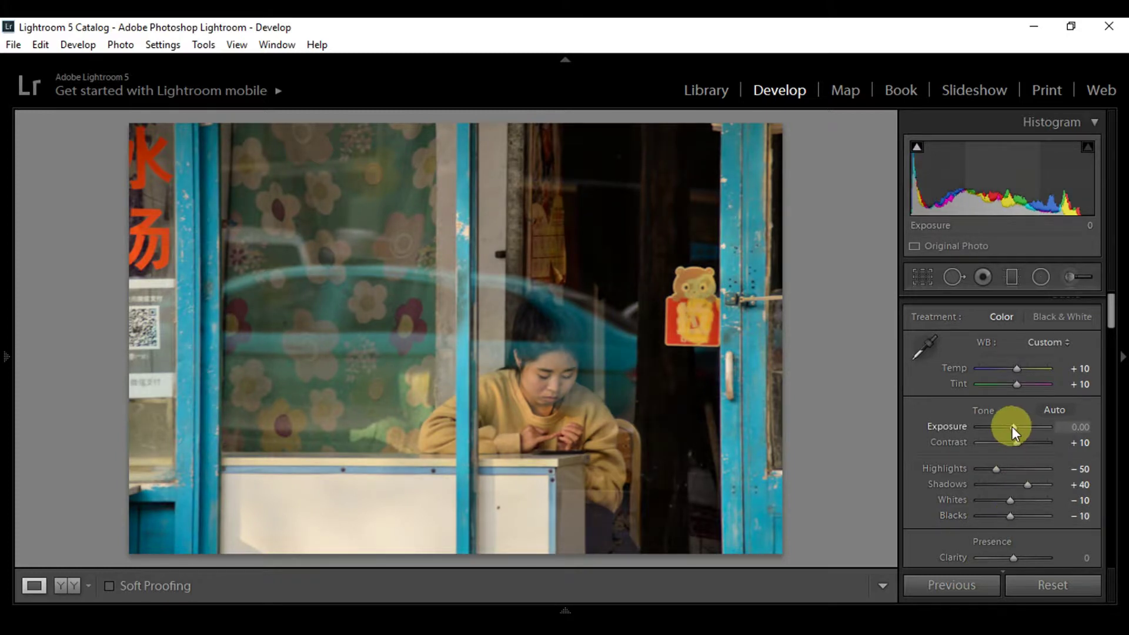
{"action": "scroll", "coordinate": [1012, 426], "scroll_direction": "up", "scroll_amount": 1}
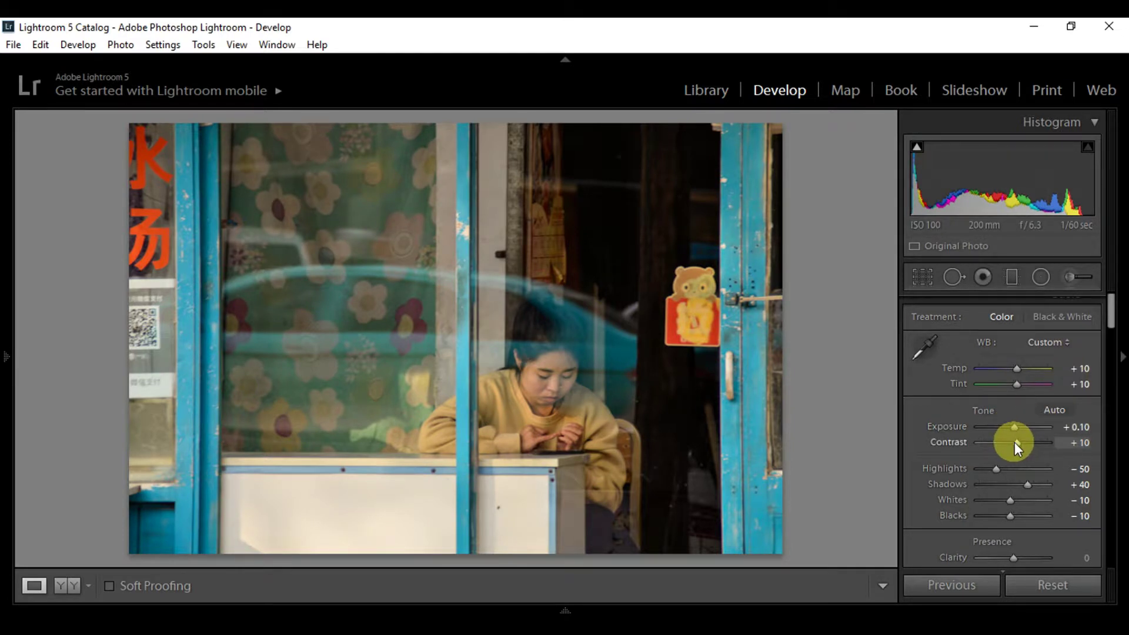
{"action": "scroll", "coordinate": [1014, 443], "scroll_direction": "up", "scroll_amount": 1}
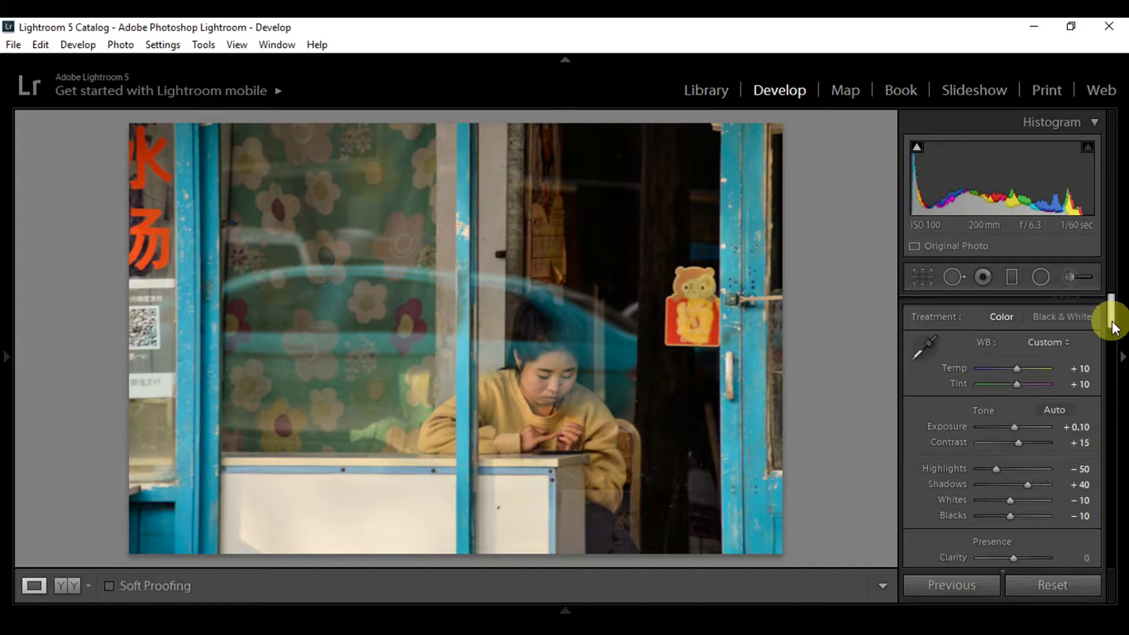
{"action": "left_click_drag", "start_coordinate": [1112, 326], "coordinate": [1111, 351]}
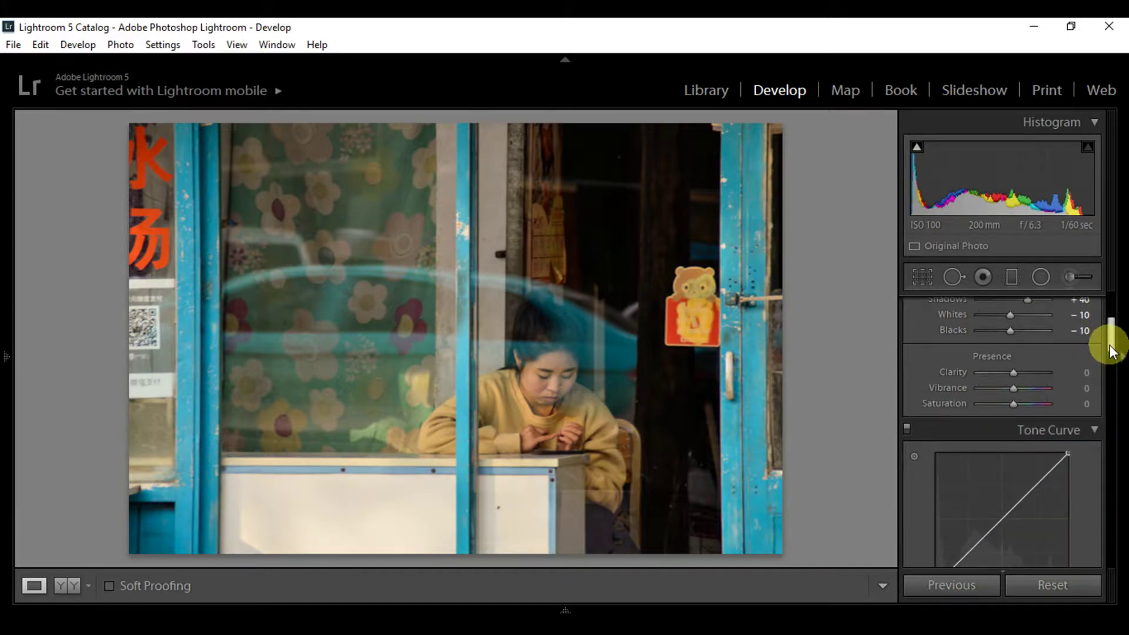
- Set Clarity +10 and Vibrance +5, and apply the Medium Contrast point curve
{"action": "left_click_drag", "start_coordinate": [1014, 372], "coordinate": [1017, 373]}
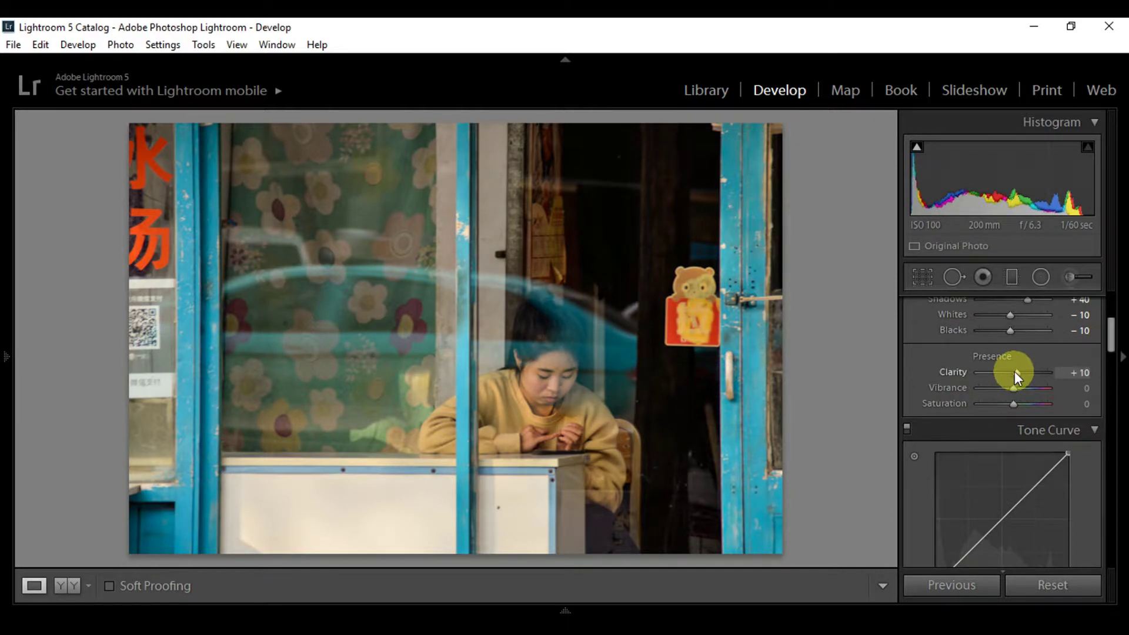
{"action": "left_click", "coordinate": [1015, 387]}
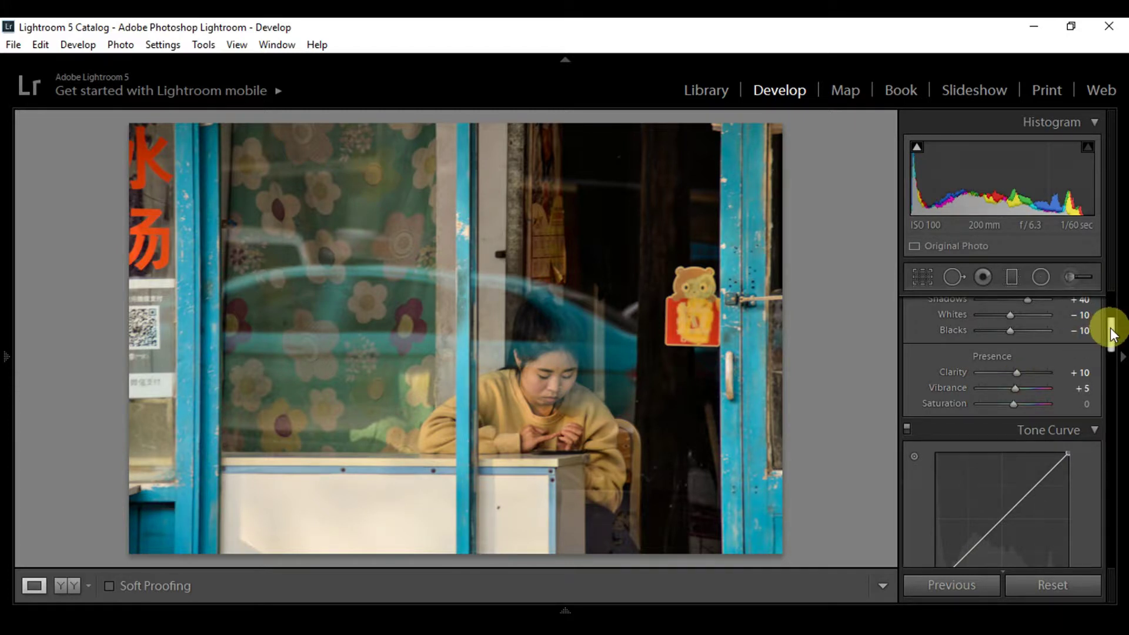
{"action": "left_click_drag", "start_coordinate": [1112, 332], "coordinate": [1021, 361]}
{"action": "left_click", "coordinate": [1021, 359]}
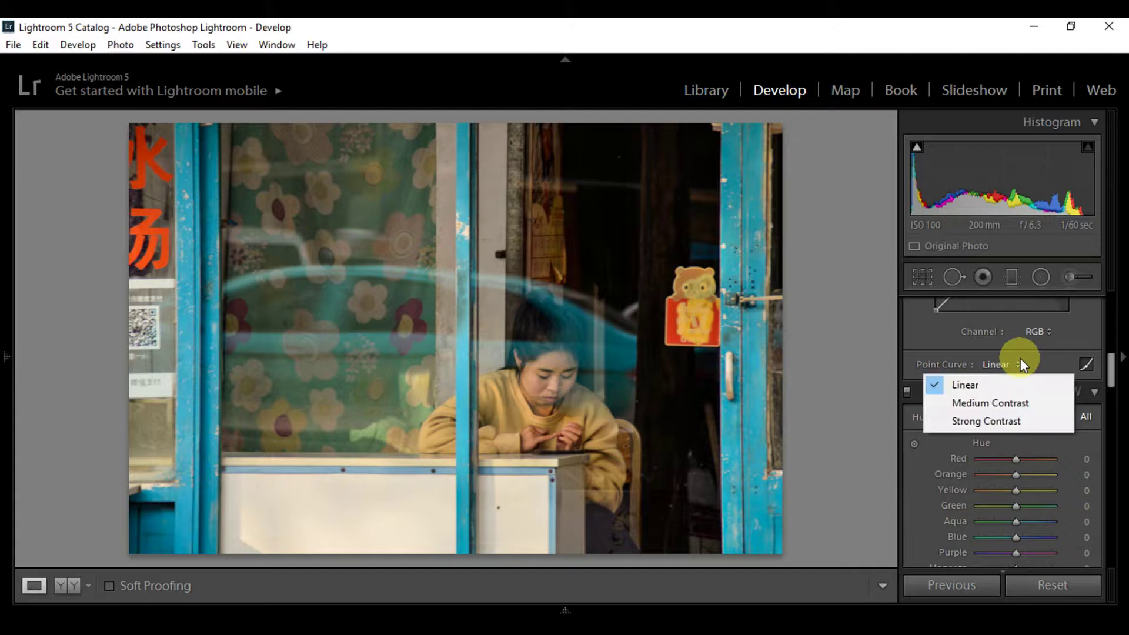
{"action": "left_click", "coordinate": [997, 403]}
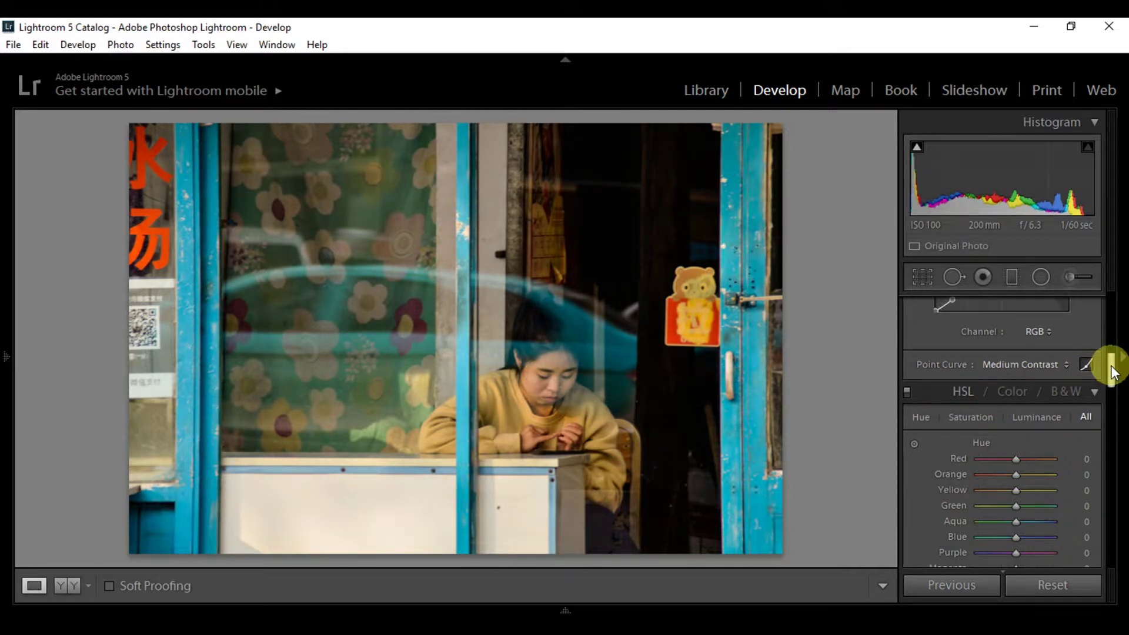
{"action": "left_click_drag", "start_coordinate": [1111, 370], "coordinate": [1114, 397]}
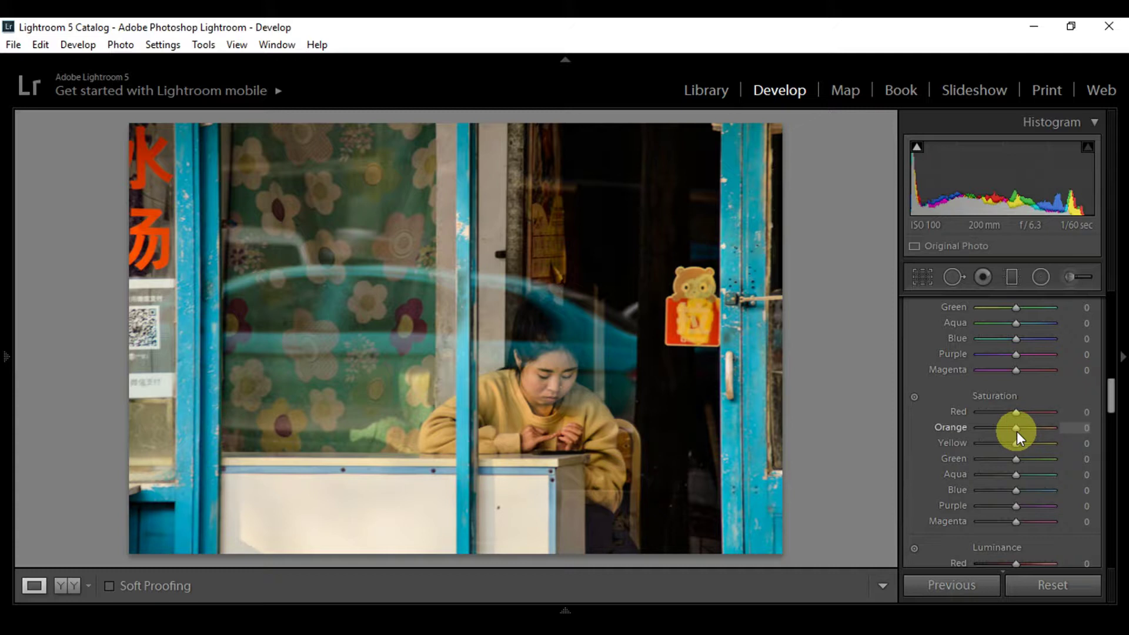
- Try orange and yellow saturation changes in HSL, leaving them near normal
{"action": "left_click_drag", "start_coordinate": [1016, 428], "coordinate": [975, 423]}
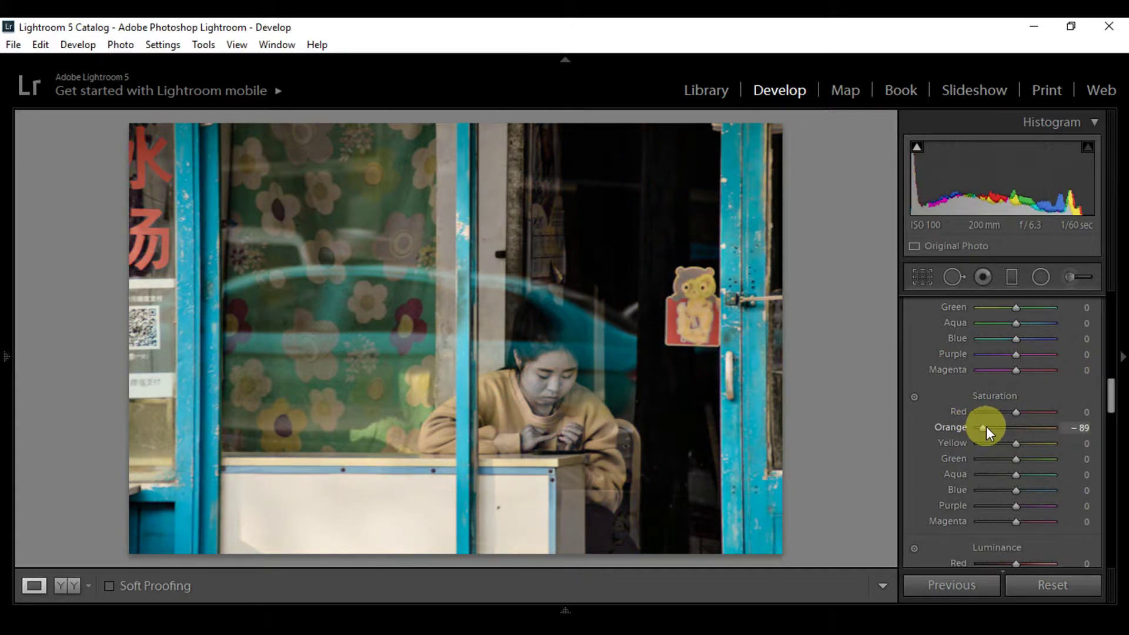
{"action": "left_click_drag", "start_coordinate": [983, 428], "coordinate": [1015, 427]}
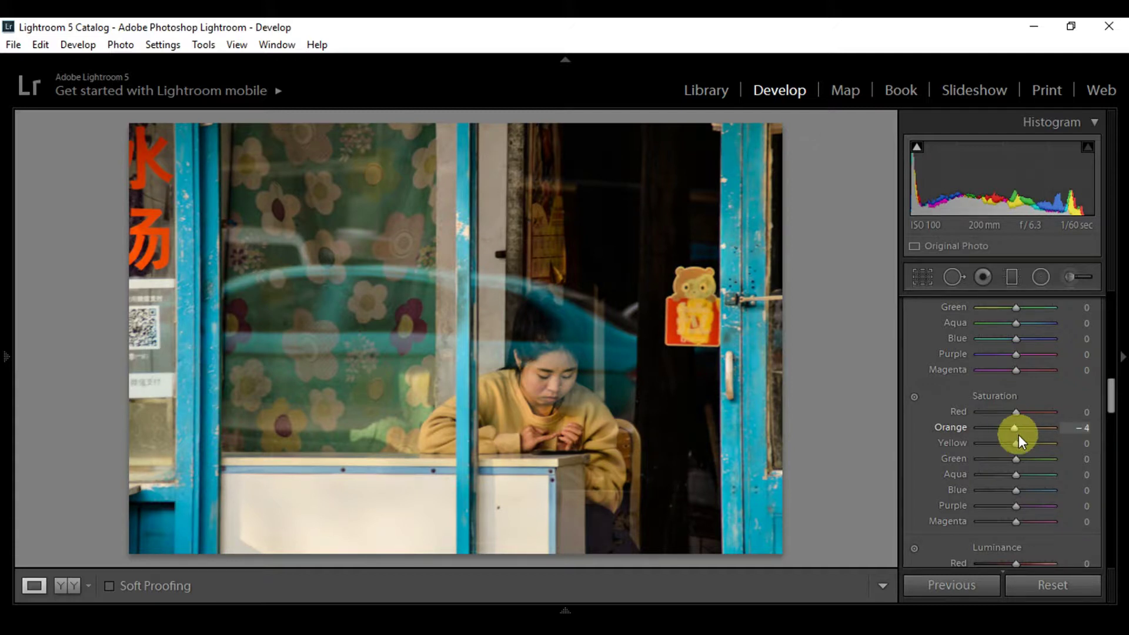
{"action": "mouse_move", "coordinate": [1014, 443]}
{"action": "left_mouse_down"}
{"action": "mouse_move", "coordinate": [954, 441]}
{"action": "mouse_move", "coordinate": [1092, 441]}
{"action": "mouse_move", "coordinate": [1013, 443]}
{"action": "left_mouse_up"}
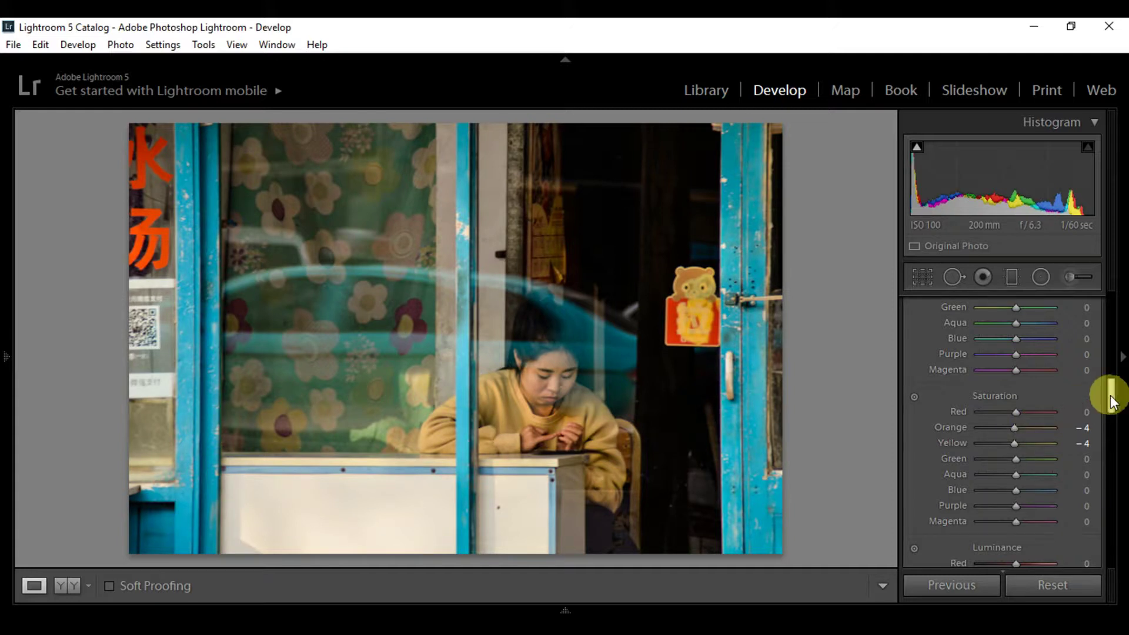
{"action": "left_click_drag", "start_coordinate": [1113, 400], "coordinate": [1112, 406]}
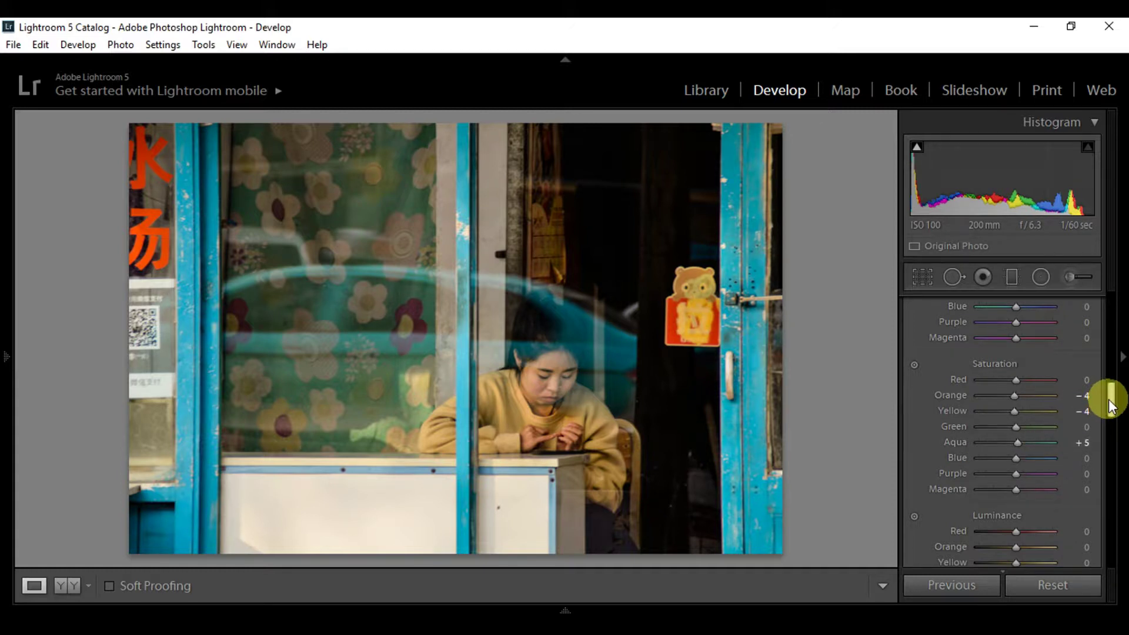
{"action": "scroll", "coordinate": [1110, 405], "scroll_direction": "down", "scroll_amount": 2}
{"action": "scroll", "coordinate": [1111, 409], "scroll_direction": "down", "scroll_amount": 2}
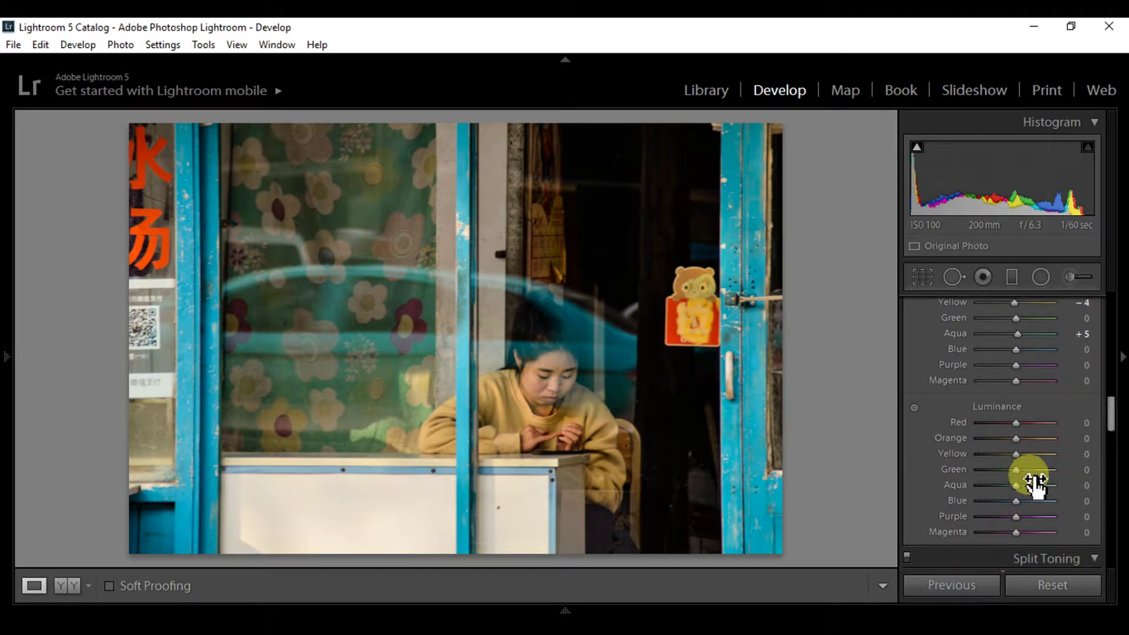
- Set Aqua luminance to -20 and raise Orange and Yellow luminance to +5
{"action": "key", "text": "Down"}
{"action": "key", "text": "Down"}
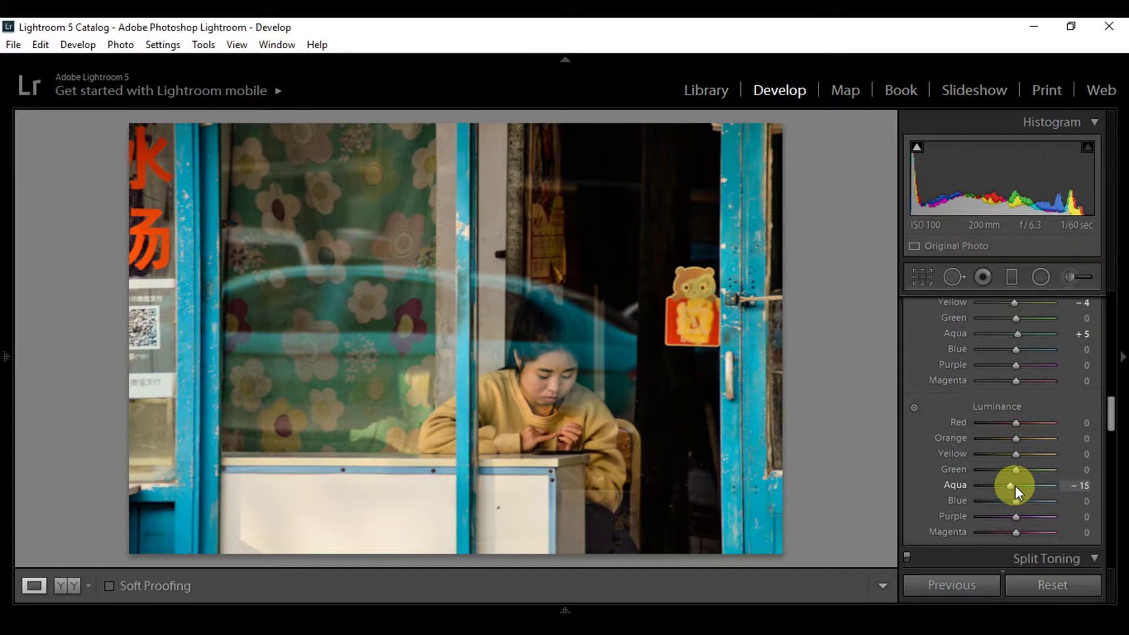
{"action": "key", "text": "shift+Down"}
{"action": "key", "text": "shift+Down"}
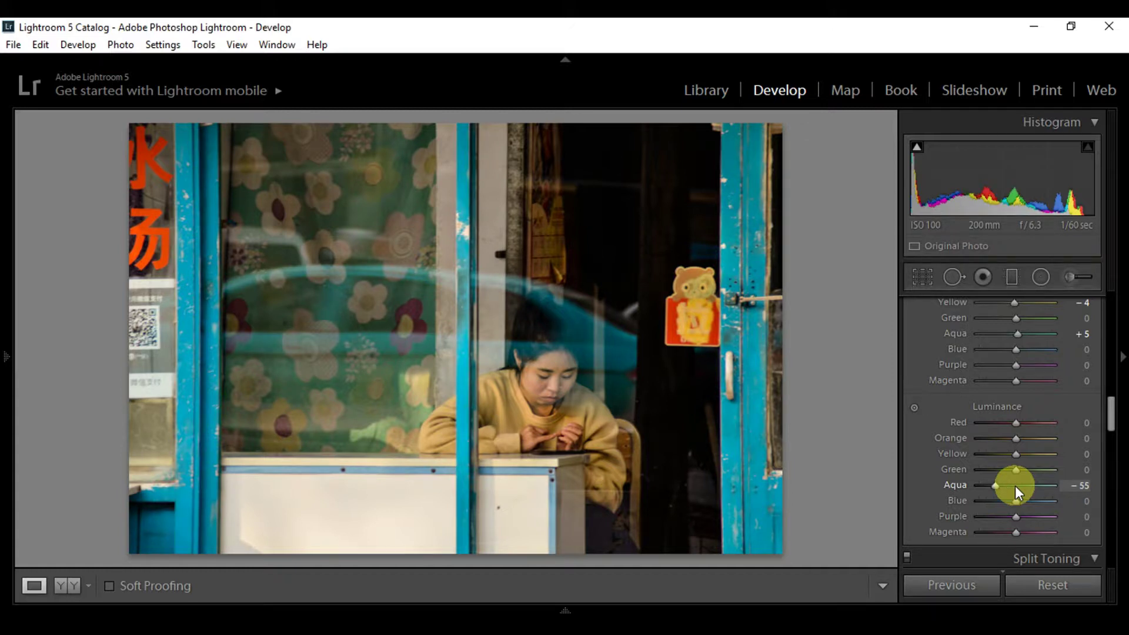
{"action": "key", "text": "Up"}
{"action": "key", "text": "Up"}
{"action": "key", "text": "Up"}
{"action": "key", "text": "Up"}
{"action": "key", "text": "Up"}
{"action": "key", "text": "Up"}
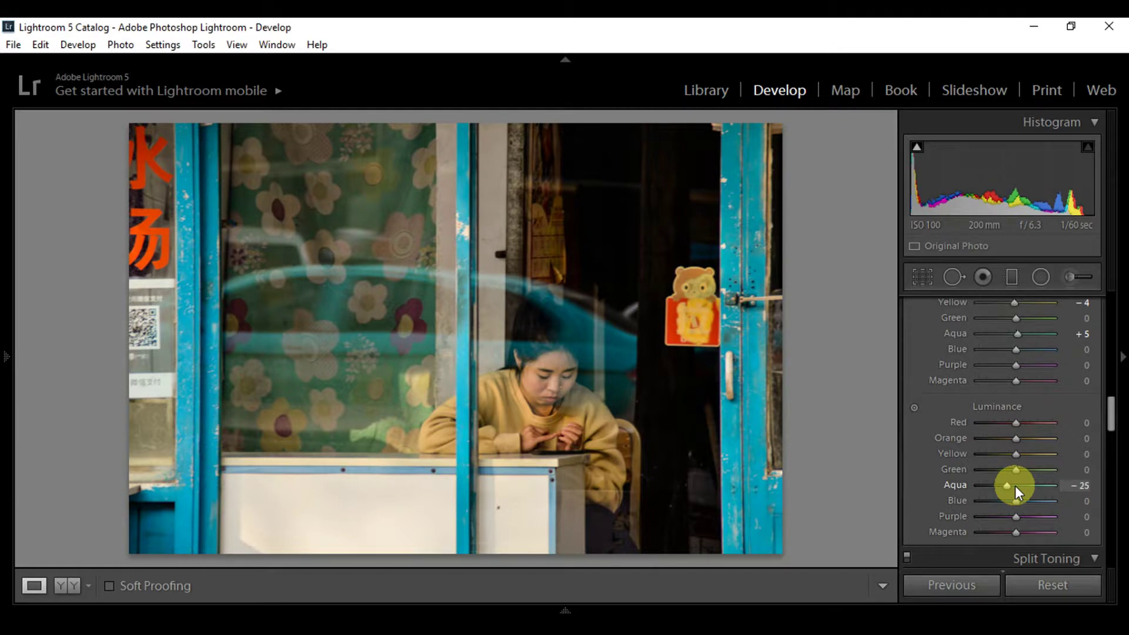
{"action": "key", "text": "Up"}
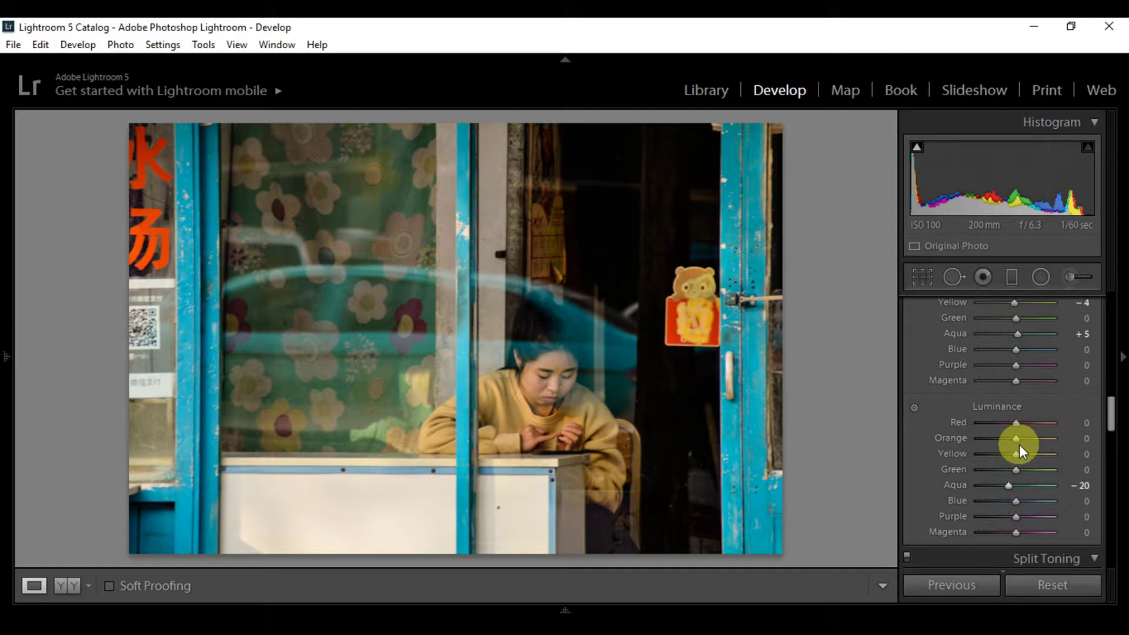
{"action": "key", "text": "Up"}
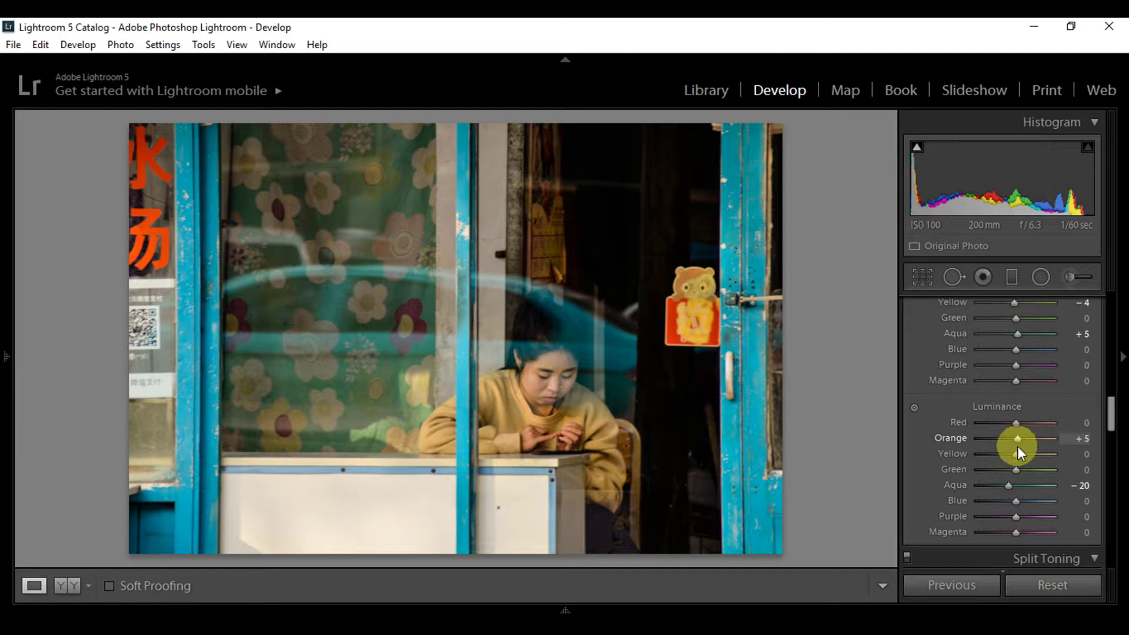
{"action": "key", "text": "Up"}
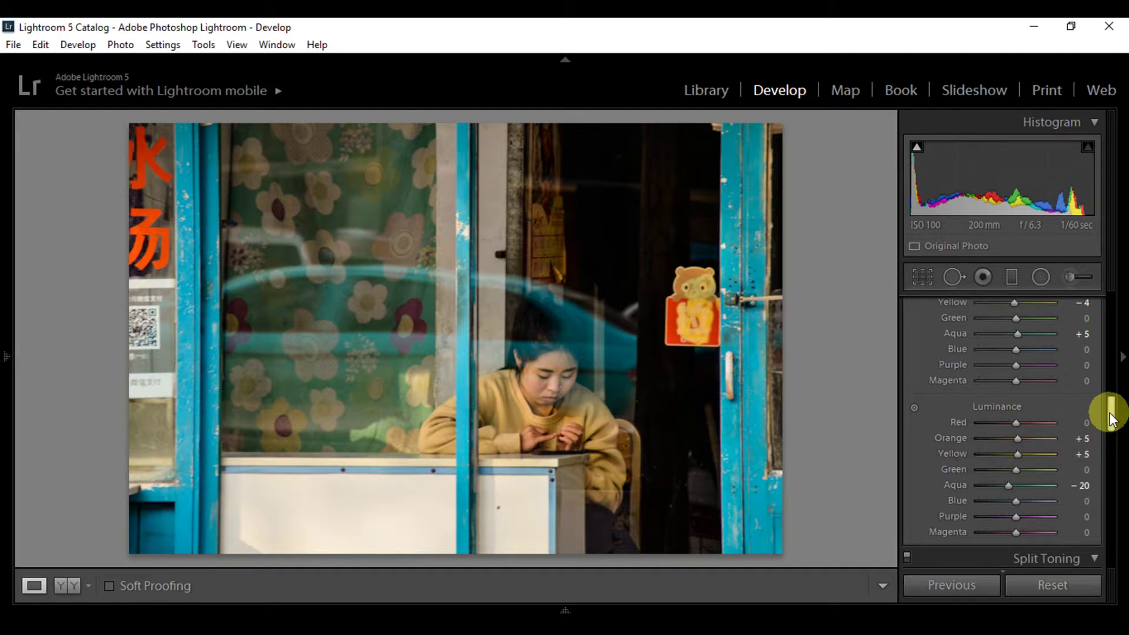
- Pick warm hue 37 for the split-toning highlights colour
{"action": "left_click_drag", "start_coordinate": [1110, 412], "coordinate": [1112, 445]}
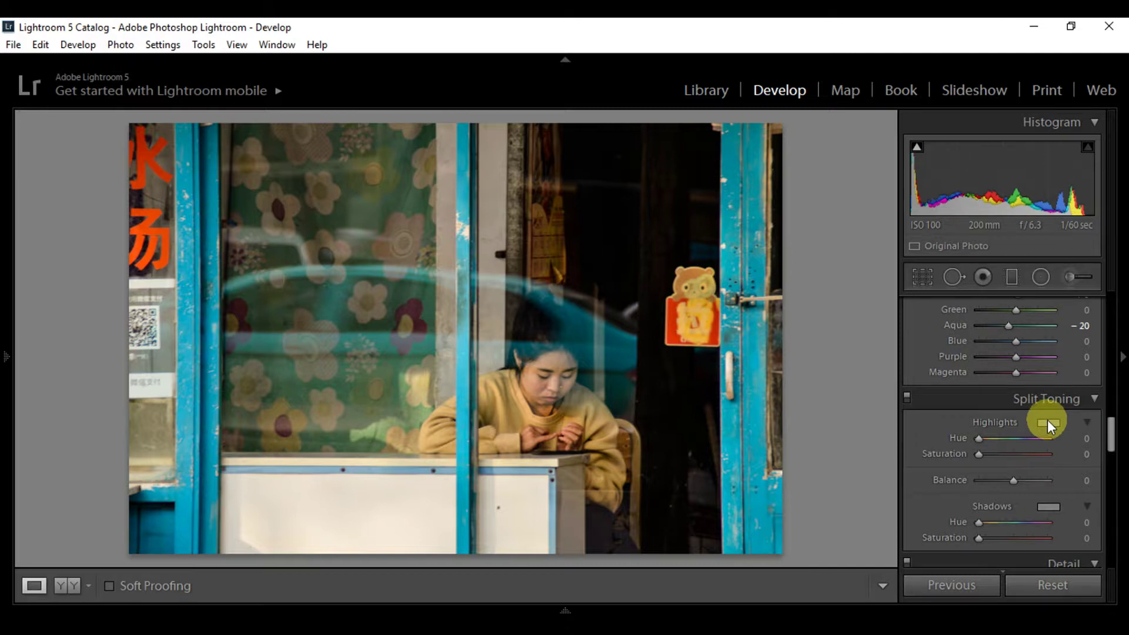
{"action": "left_click", "coordinate": [1047, 423]}
{"action": "left_click_drag", "start_coordinate": [953, 390], "coordinate": [953, 390]}
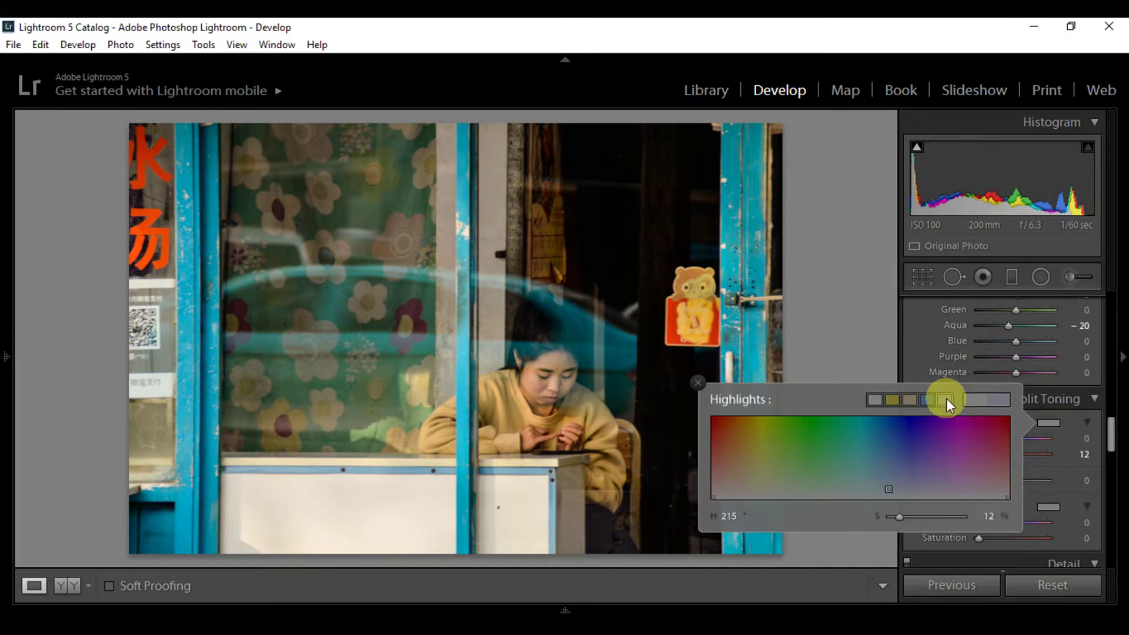
{"action": "left_click", "coordinate": [924, 397]}
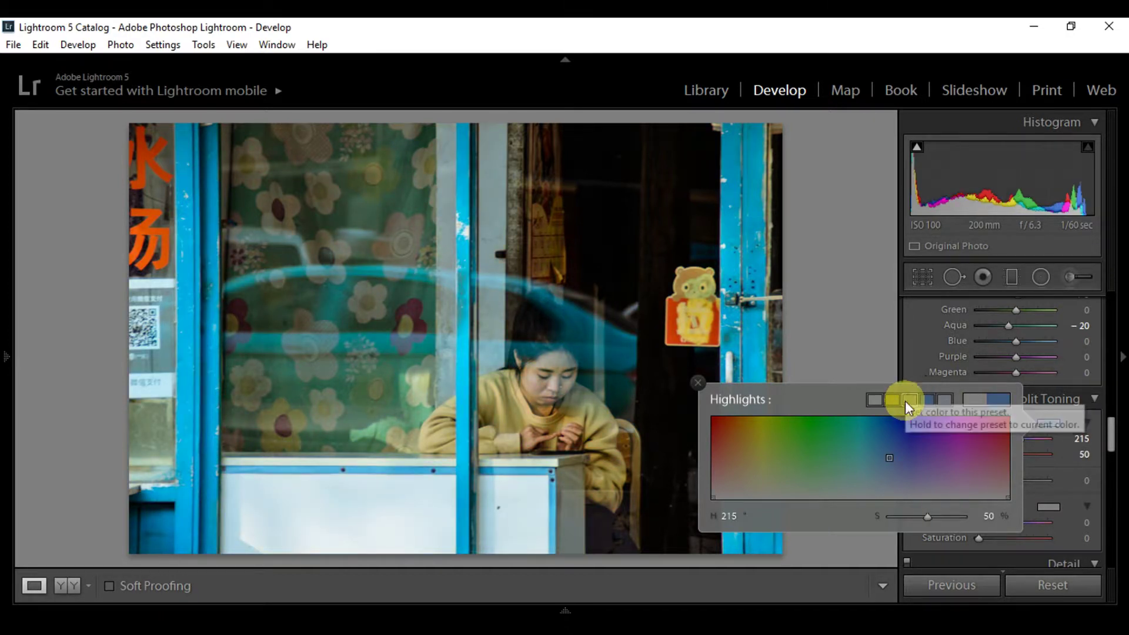
{"action": "left_click", "coordinate": [910, 395]}
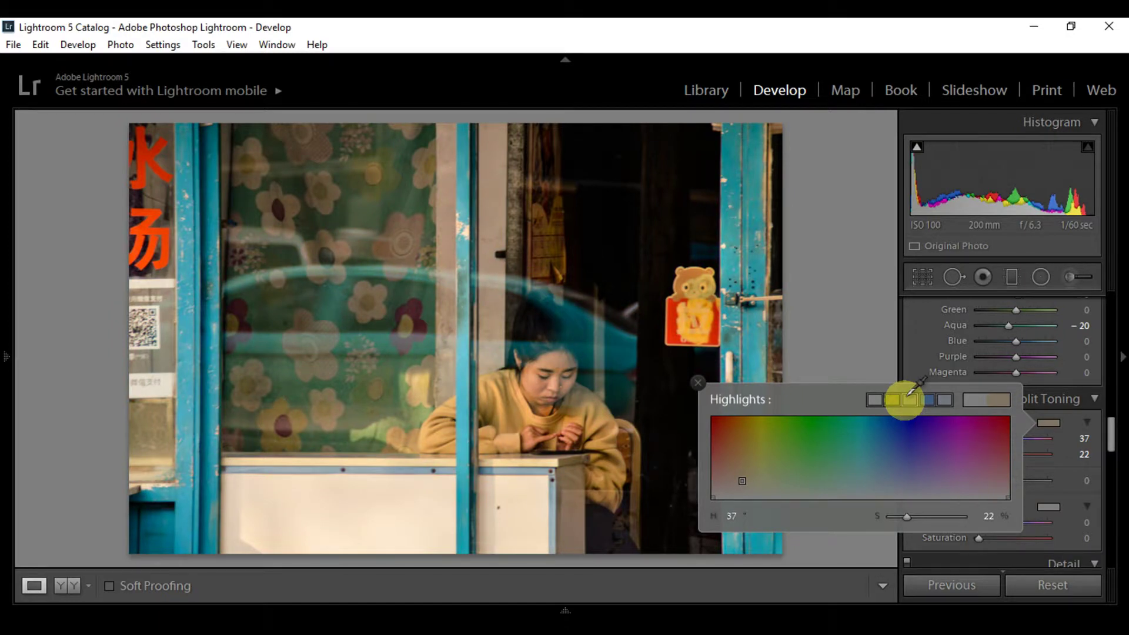
{"action": "left_click", "coordinate": [891, 399]}
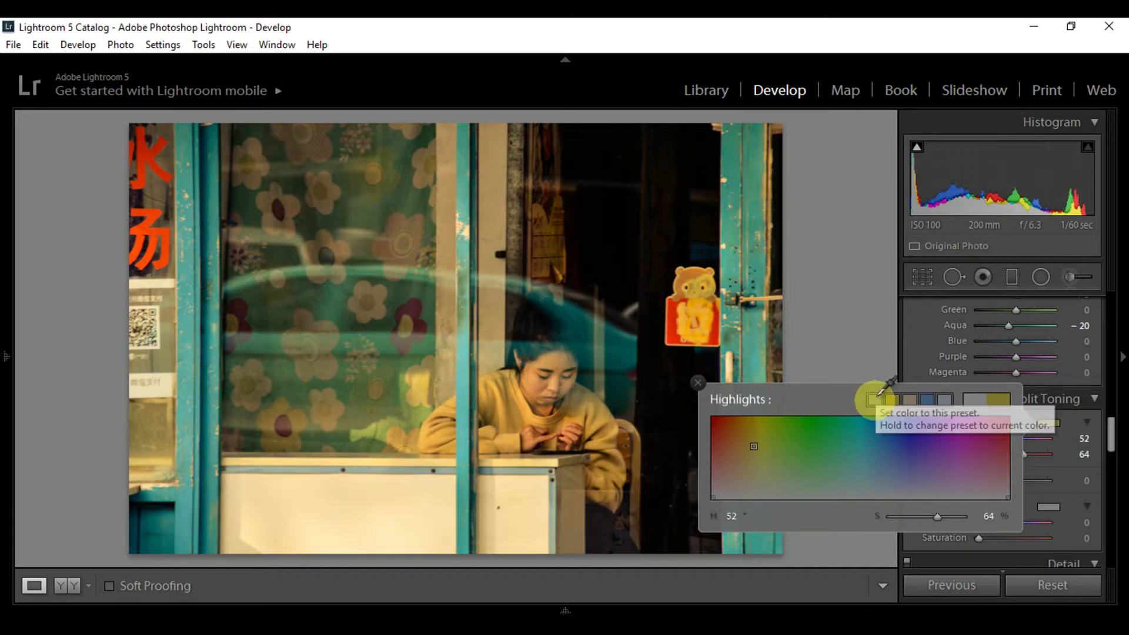
{"action": "left_click", "coordinate": [874, 400]}
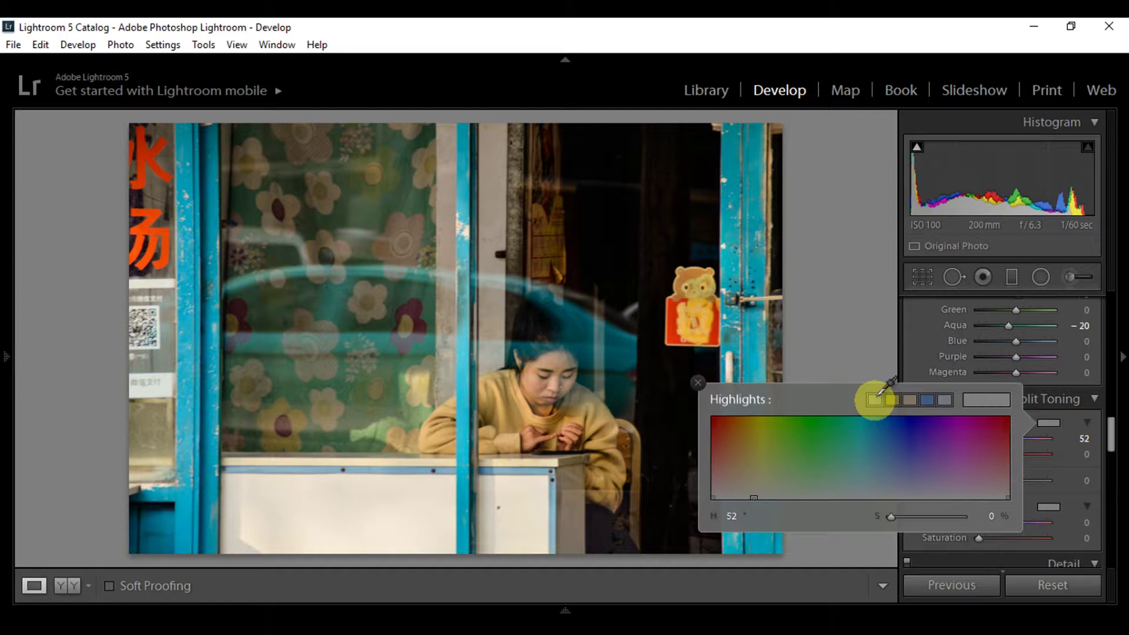
{"action": "left_click", "coordinate": [910, 400]}
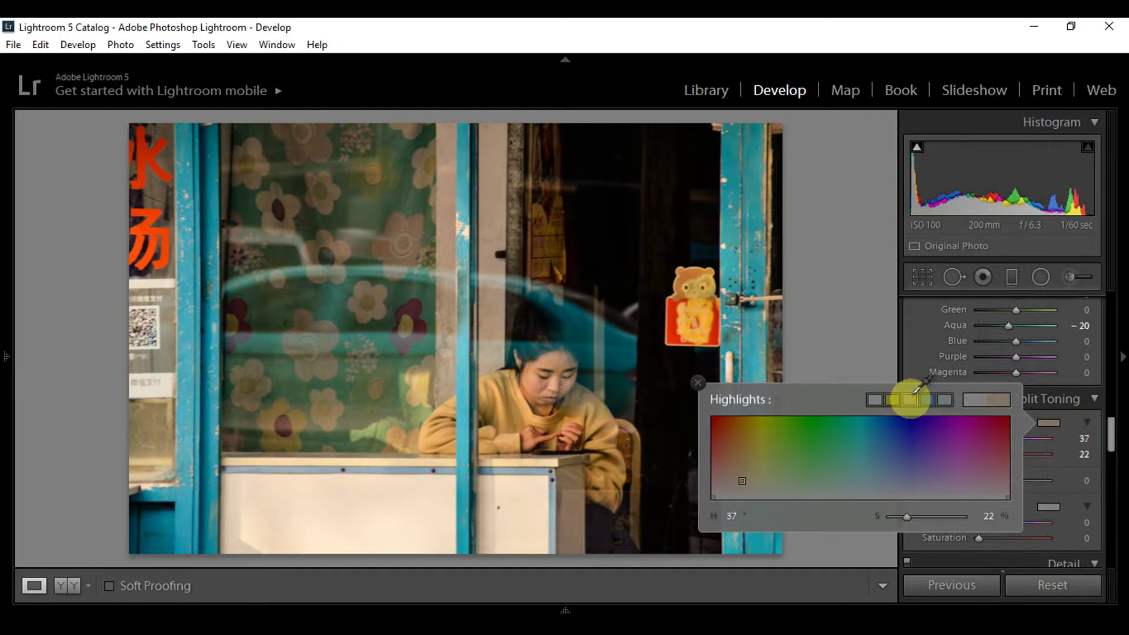
{"action": "left_click", "coordinate": [875, 400]}
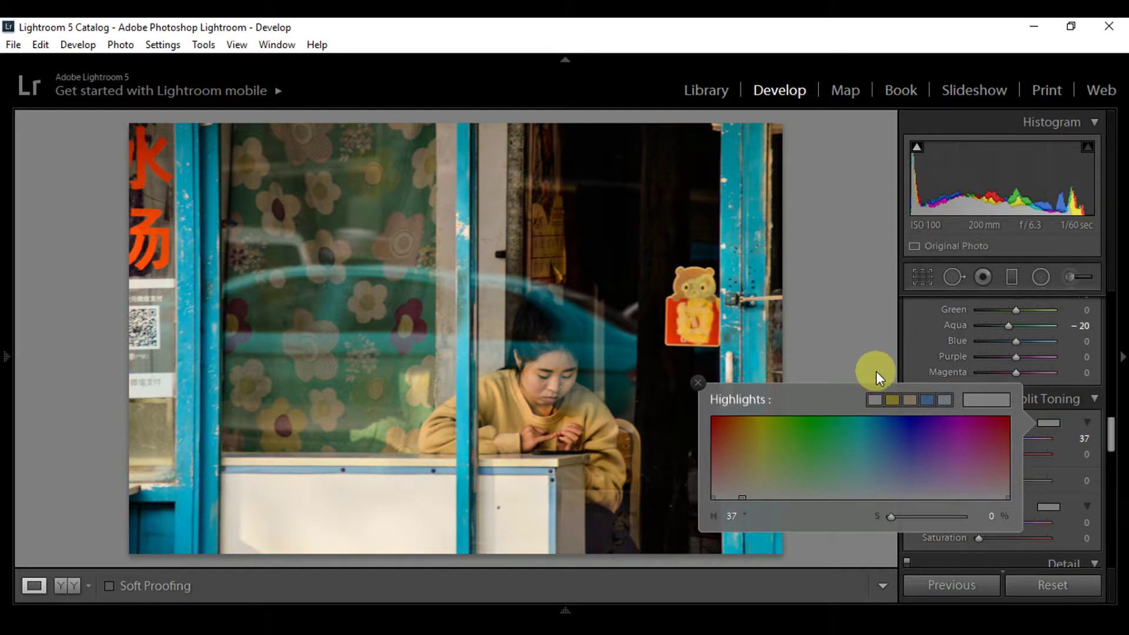
{"action": "left_click", "coordinate": [877, 372]}
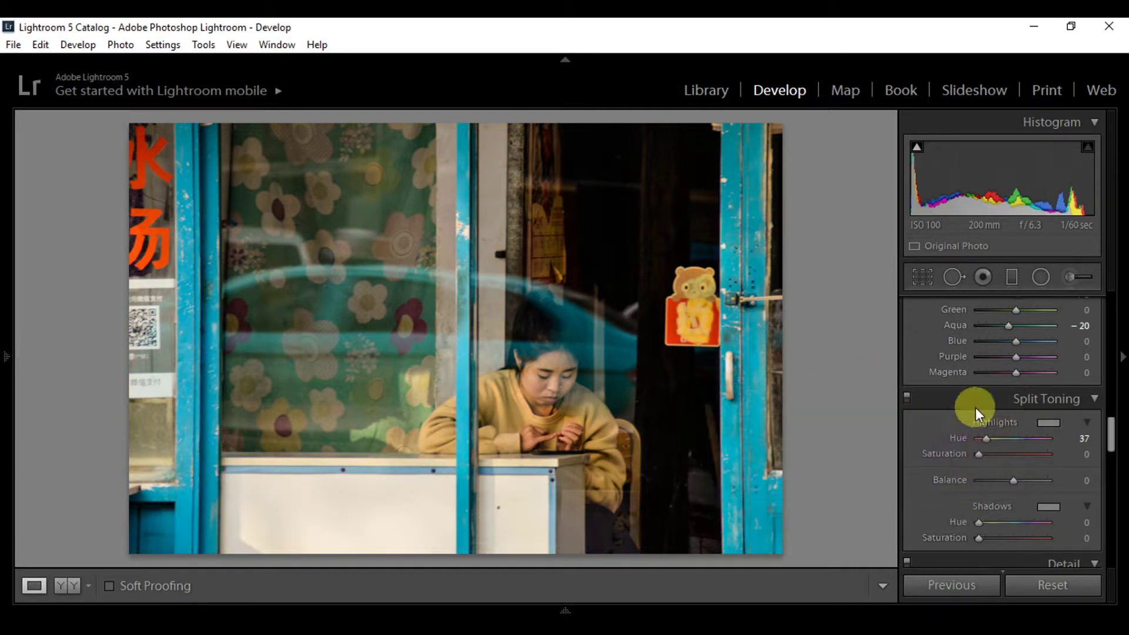
- Give the shadows hue 37 and set highlight and shadow saturation to 12
{"action": "left_click", "coordinate": [1050, 507]}
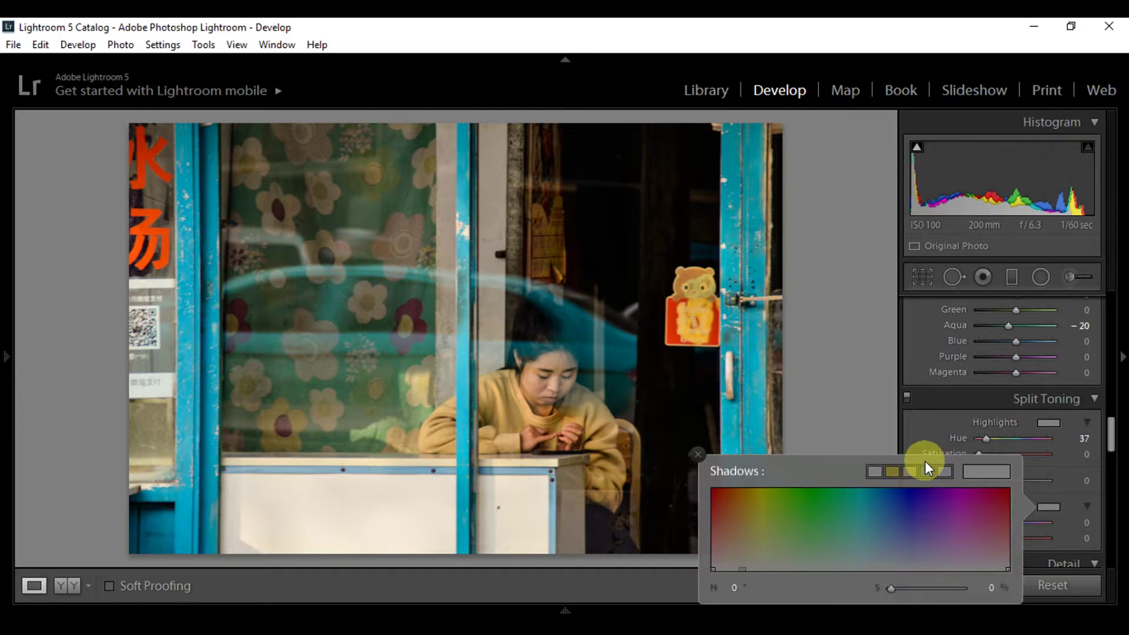
{"action": "left_click", "coordinate": [911, 471]}
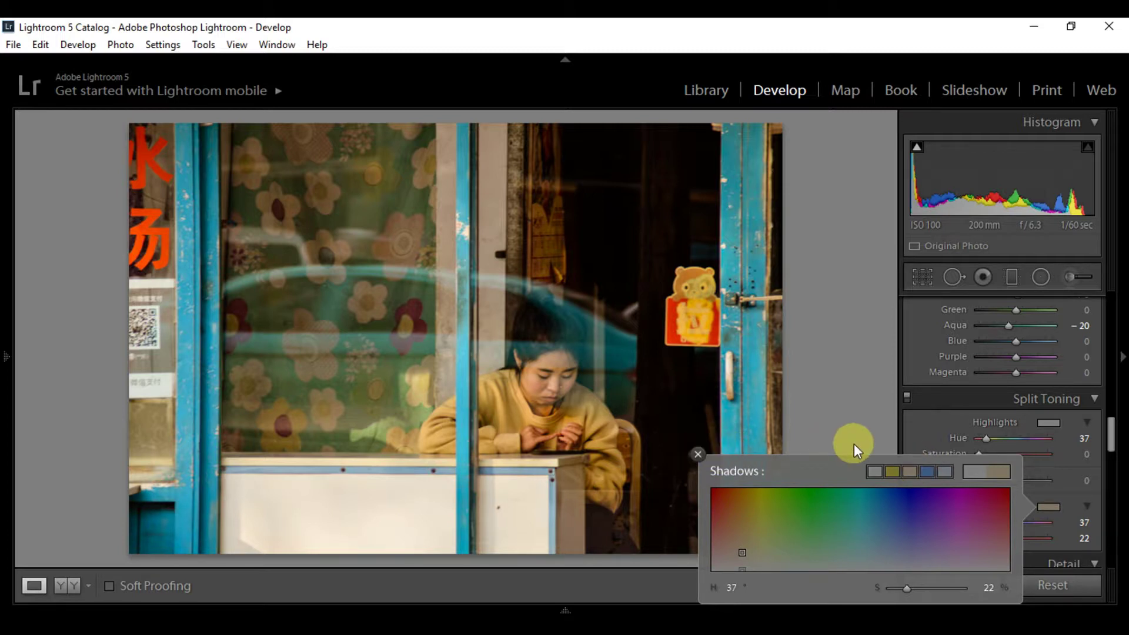
{"action": "left_click", "coordinate": [910, 473]}
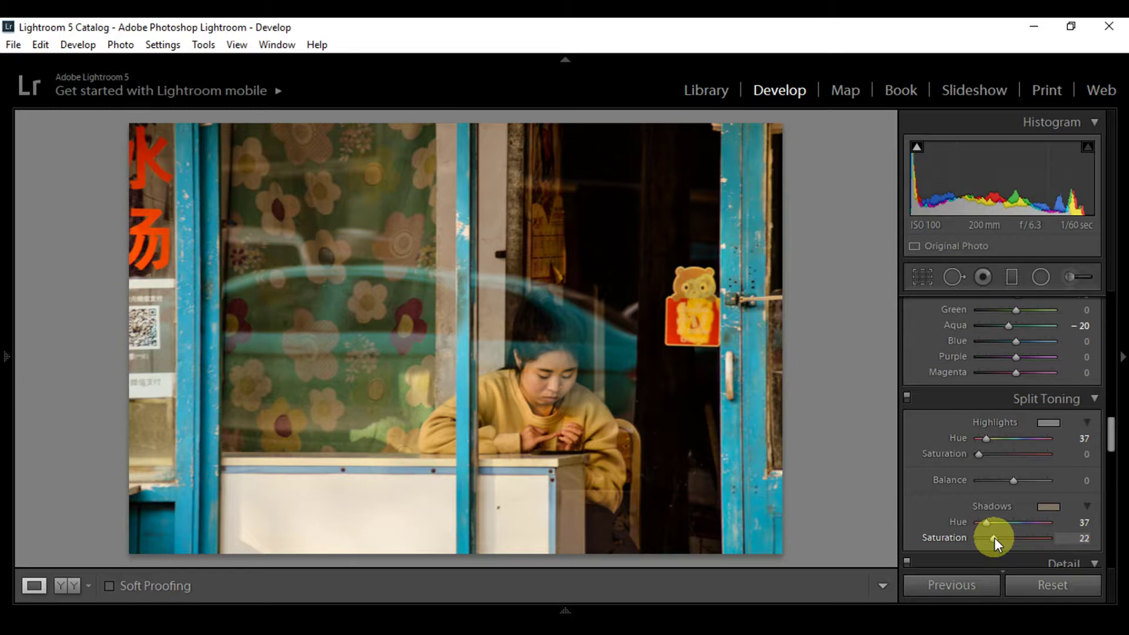
{"action": "key", "text": "Down"}
{"action": "key", "text": "Down"}
{"action": "key", "text": "Down"}
{"action": "key", "text": "shift+Down"}
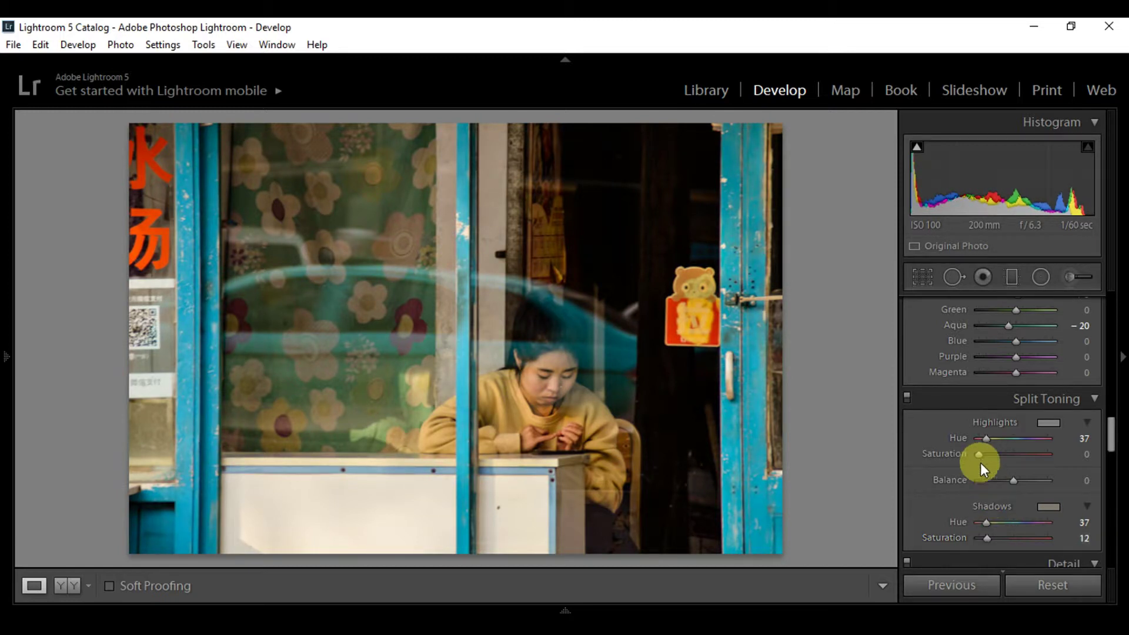
{"action": "key", "text": "shift+Up"}
{"action": "key", "text": "Up"}
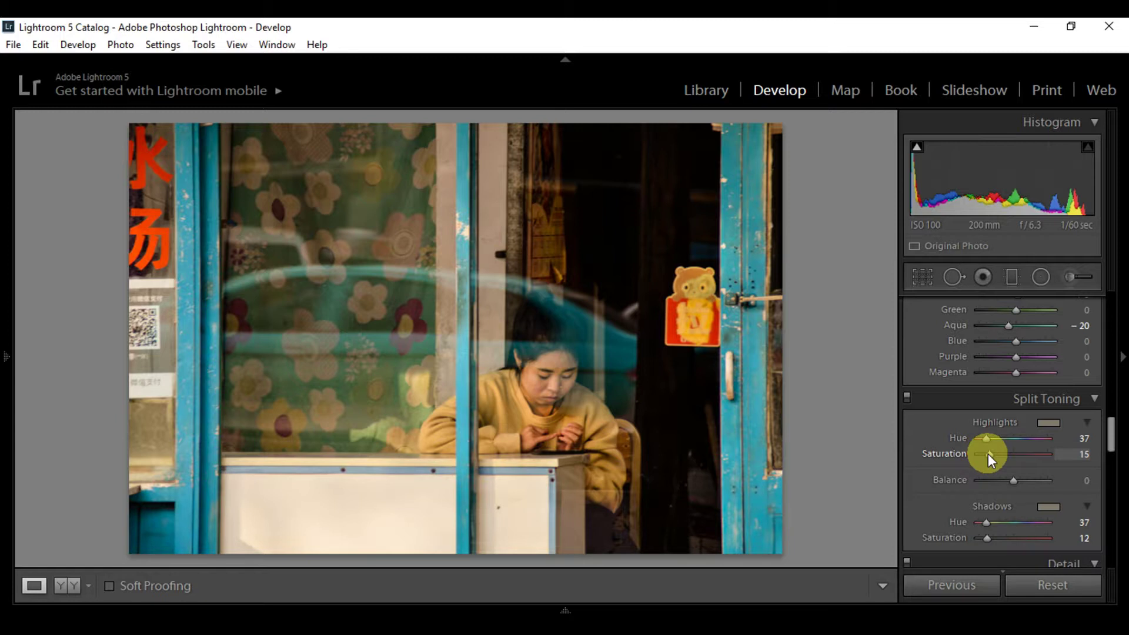
{"action": "key", "text": "Down"}
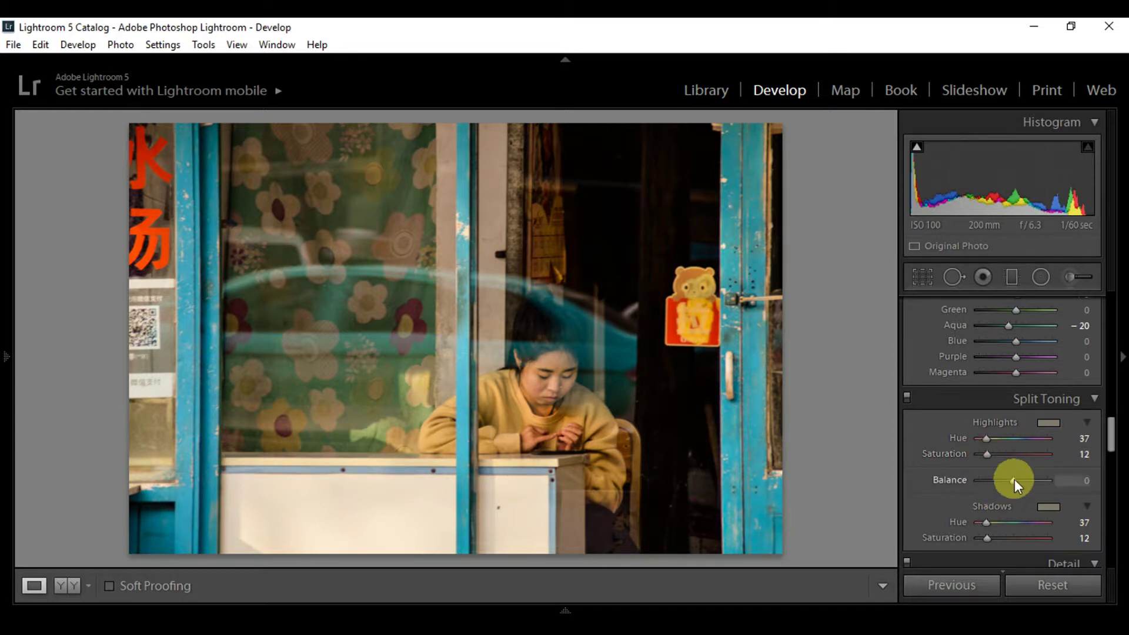
- Set the split-toning Balance to -15
{"action": "key", "text": "shift+Up"}
{"action": "key", "text": "shift+Up"}
{"action": "key", "text": "shift+Up"}
{"action": "key", "text": "shift+Up"}
{"action": "key", "text": "shift+Up"}
{"action": "key", "text": "Down"}
{"action": "key", "text": "shift+Down"}
{"action": "key", "text": "shift+Down"}
{"action": "key", "text": "shift+Down"}
{"action": "key", "text": "shift+Down"}
{"action": "key", "text": "shift+Down"}
{"action": "key", "text": "shift+Down"}
{"action": "key", "text": "shift+Up"}
{"action": "key", "text": "shift+Up"}
{"action": "key", "text": "shift+Up"}
{"action": "key", "text": "Up"}
{"action": "key", "text": "Up"}
{"action": "key", "text": "Up"}
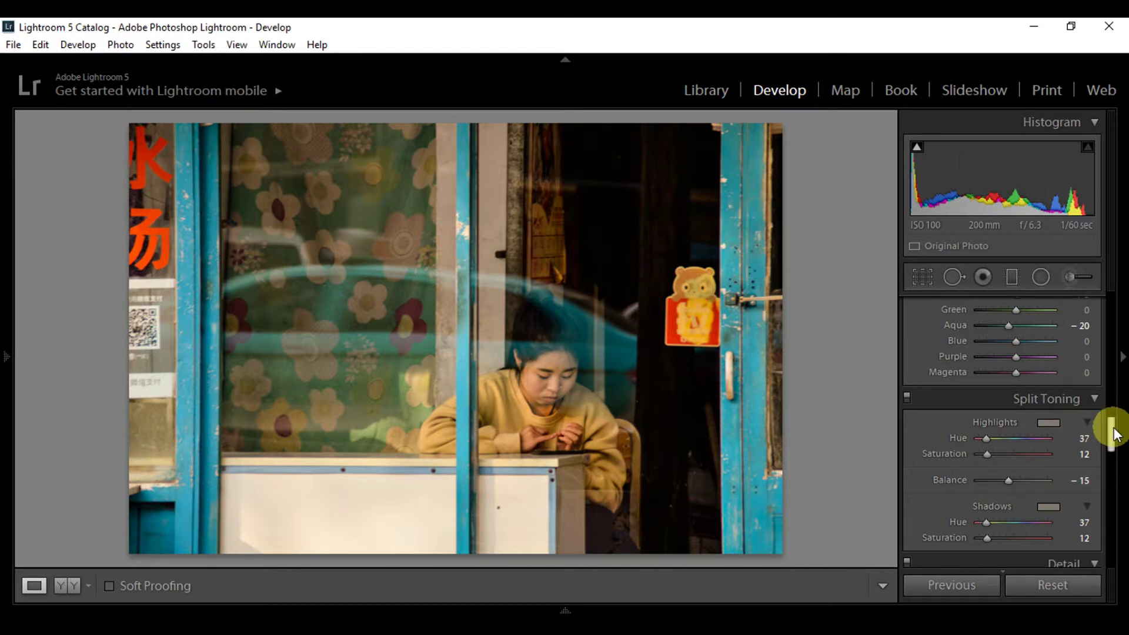
{"action": "left_click_drag", "start_coordinate": [1113, 434], "coordinate": [1114, 471]}
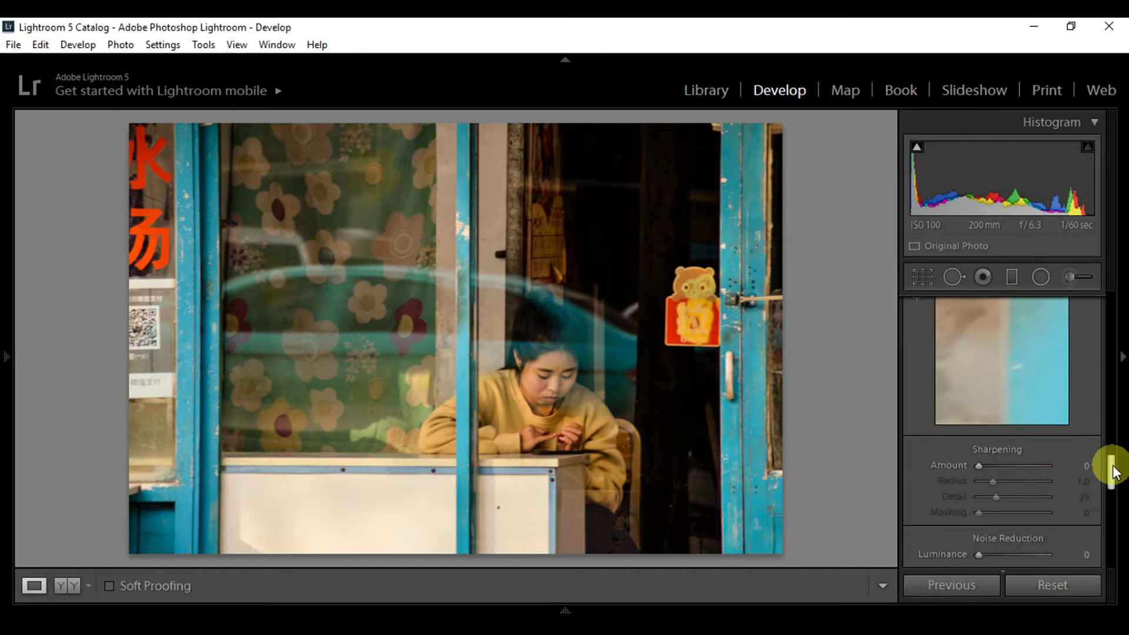
- Sharpen at Amount 60 with Masking 20 and set luminance noise reduction to 10
{"action": "double_click", "coordinate": [979, 464]}
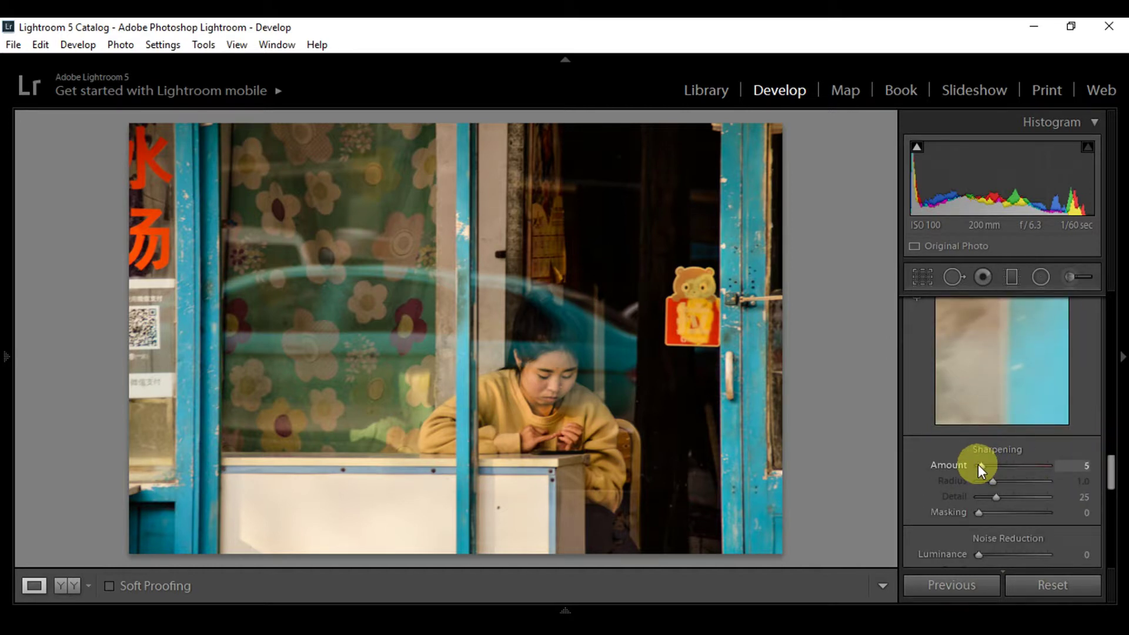
{"action": "key", "text": "Up"}
{"action": "key", "text": "Up"}
{"action": "key", "text": "Up"}
{"action": "key", "text": "Up"}
{"action": "key", "text": "Up"}
{"action": "key", "text": "Up"}
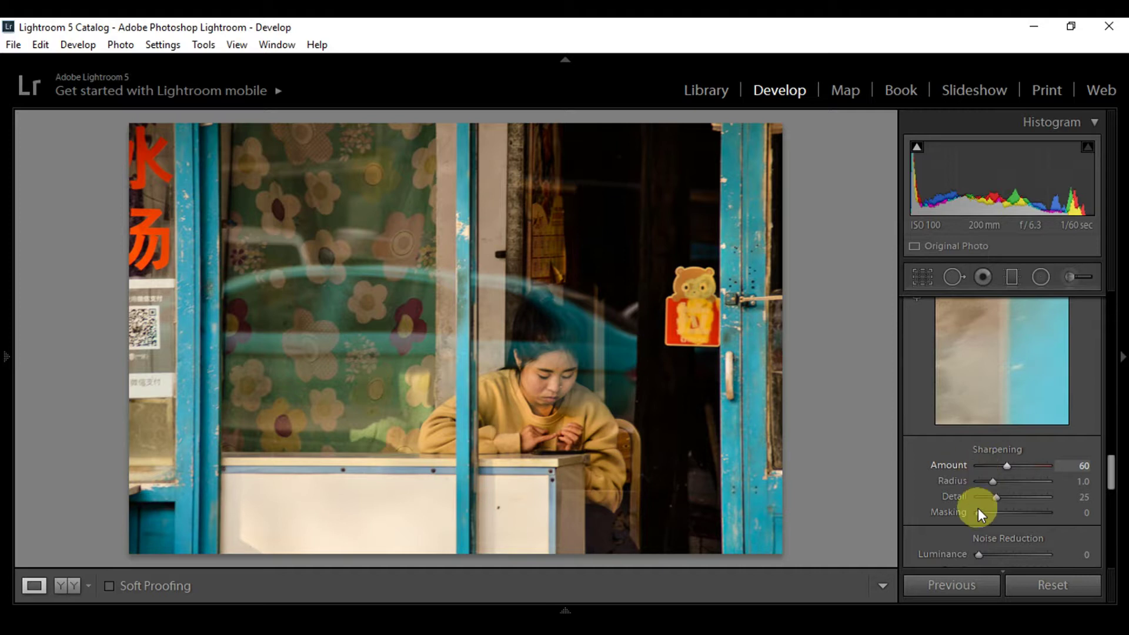
{"action": "key", "text": "Up"}
{"action": "key", "text": "Up"}
{"action": "key", "text": "Up"}
{"action": "key", "text": "Up"}
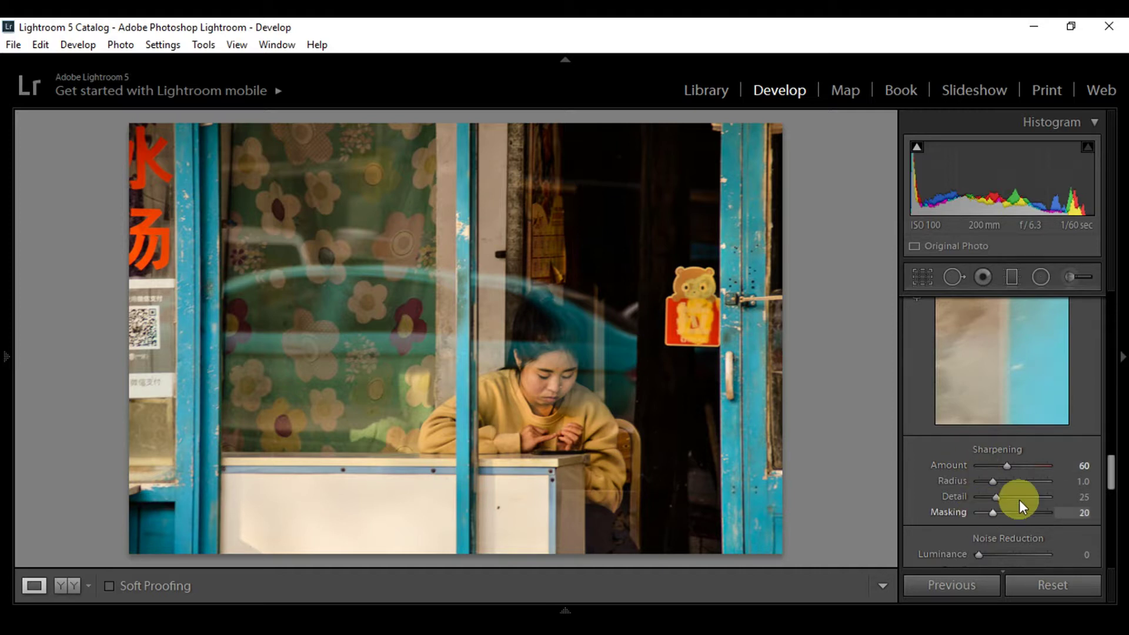
{"action": "left_click_drag", "start_coordinate": [1108, 479], "coordinate": [1108, 487]}
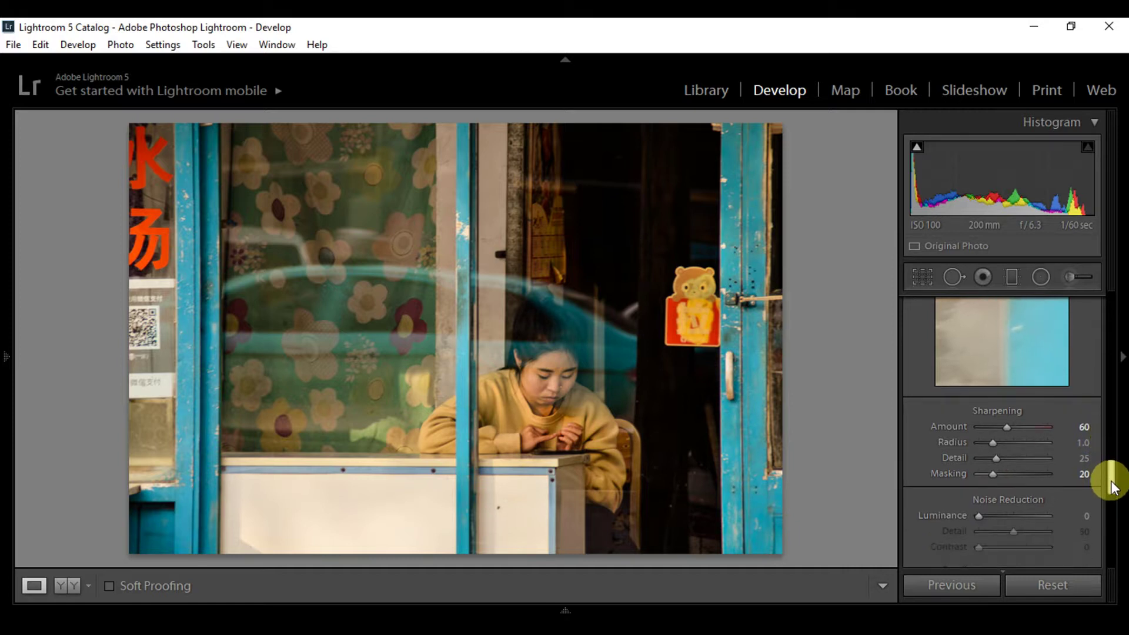
{"action": "left_click_drag", "start_coordinate": [978, 497], "coordinate": [984, 496]}
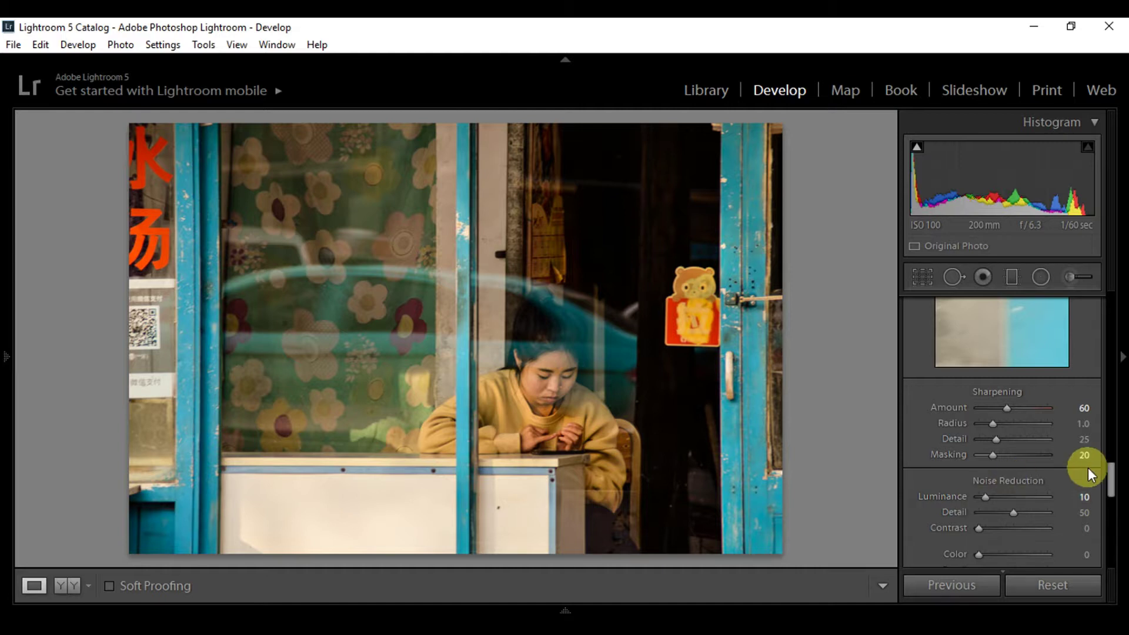
{"action": "mouse_move", "coordinate": [1111, 475]}
{"action": "left_mouse_down"}
{"action": "mouse_move", "coordinate": [1114, 546]}
{"action": "mouse_move", "coordinate": [1110, 297]}
{"action": "left_mouse_up"}
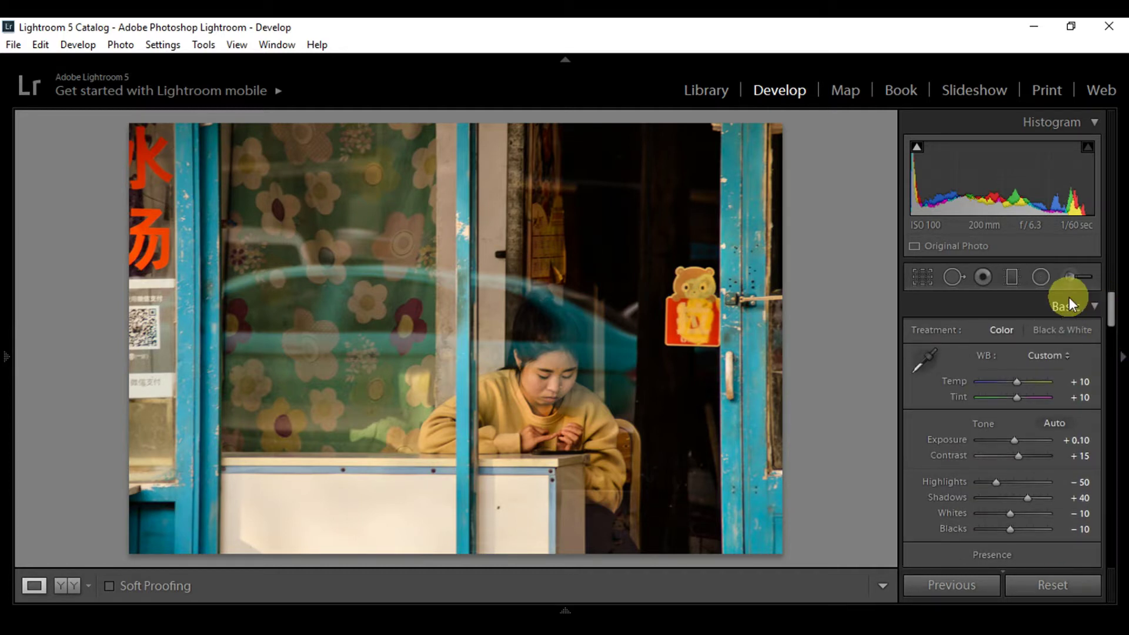
{"action": "left_click", "coordinate": [68, 585]}
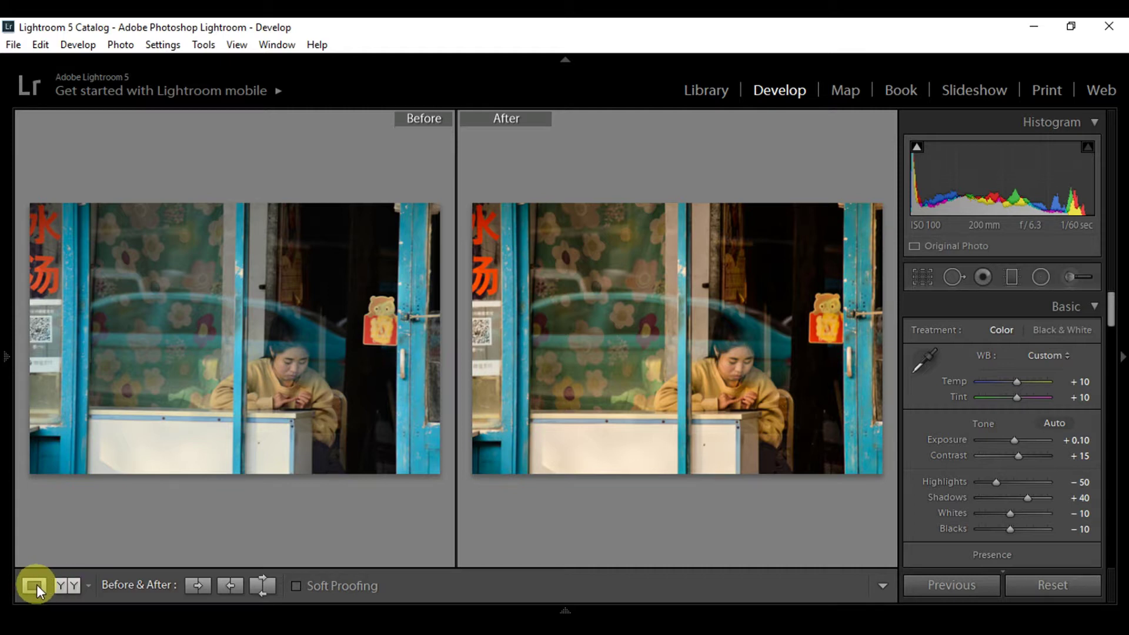
{"action": "left_click", "coordinate": [36, 585]}
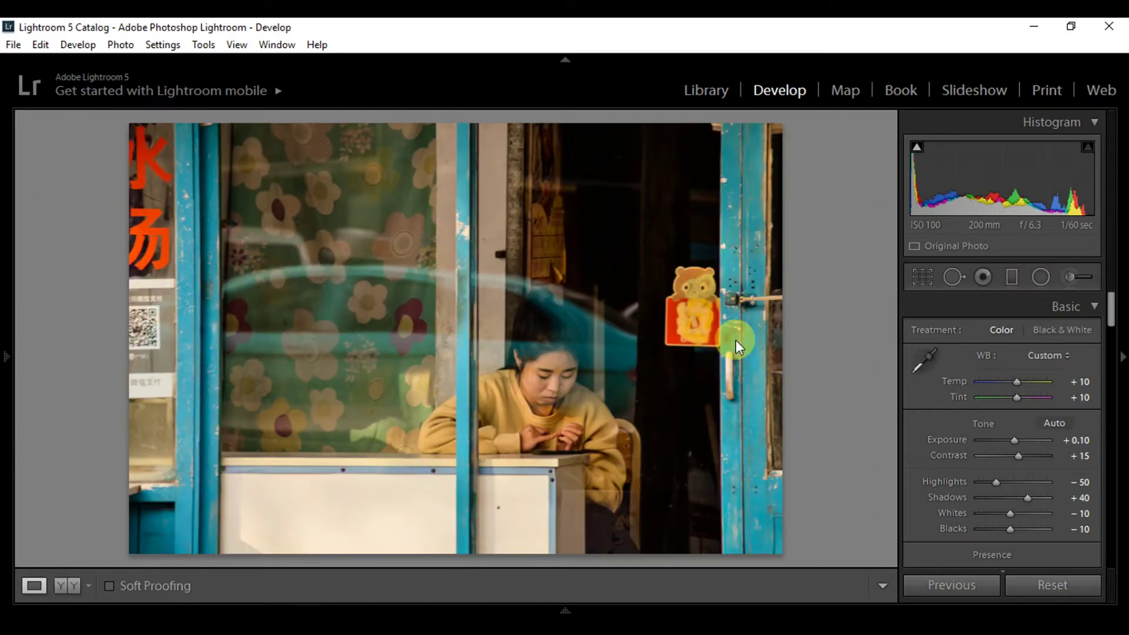
- Export the photo as a JPEG to drive D's Untitled Export folder under a unique name
{"action": "right_click", "coordinate": [692, 299]}
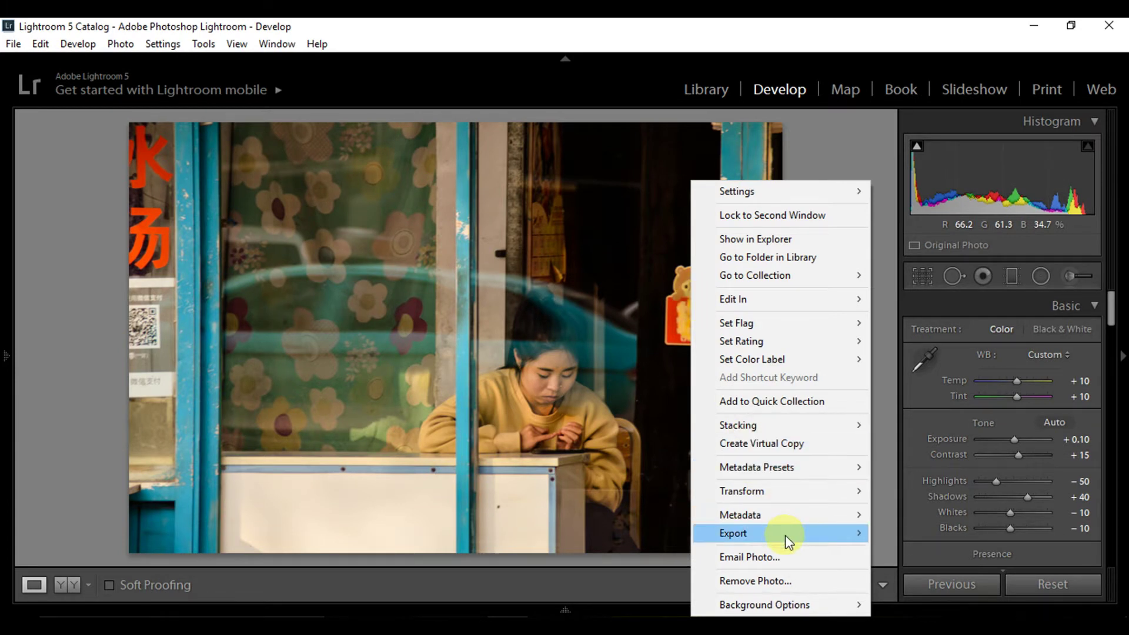
{"action": "mouse_move", "coordinate": [776, 533]}
{"action": "left_click", "coordinate": [916, 391]}
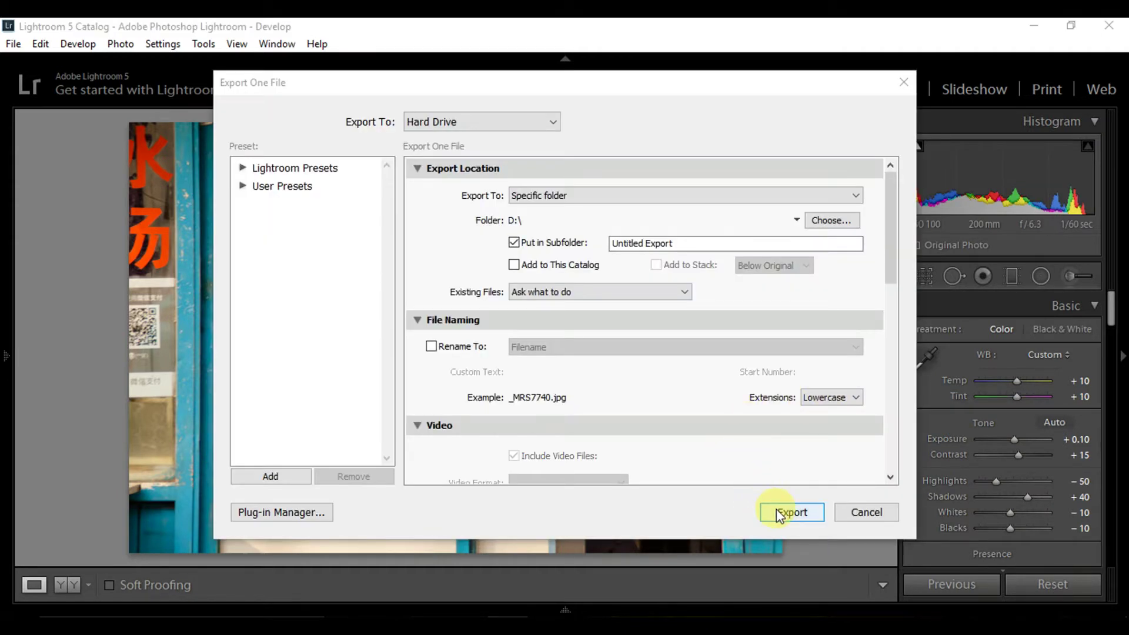
{"action": "left_click", "coordinate": [776, 510]}
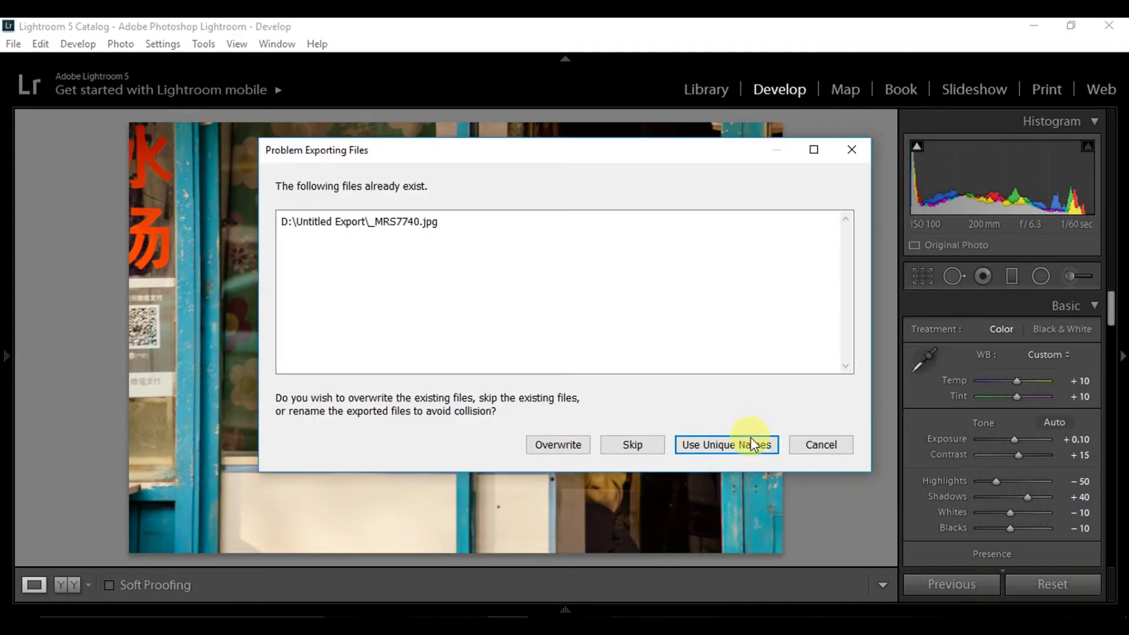
{"action": "left_click", "coordinate": [751, 439]}
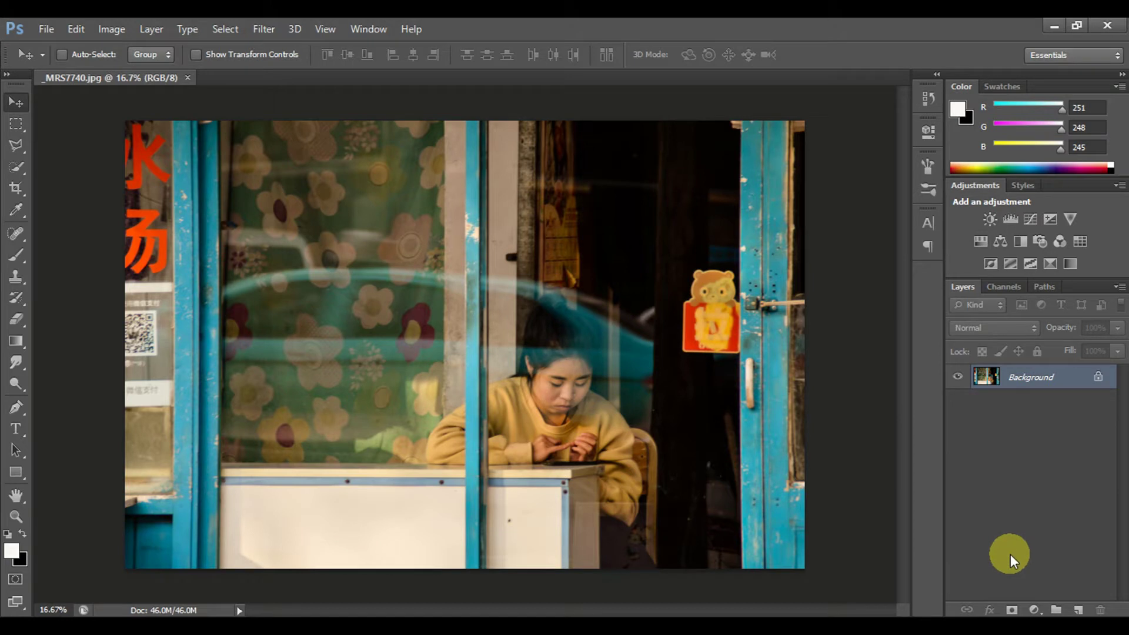
- Add a reversed Radial Gradient Fill layer using a transparent-to-black preset
{"action": "left_click", "coordinate": [1036, 611]}
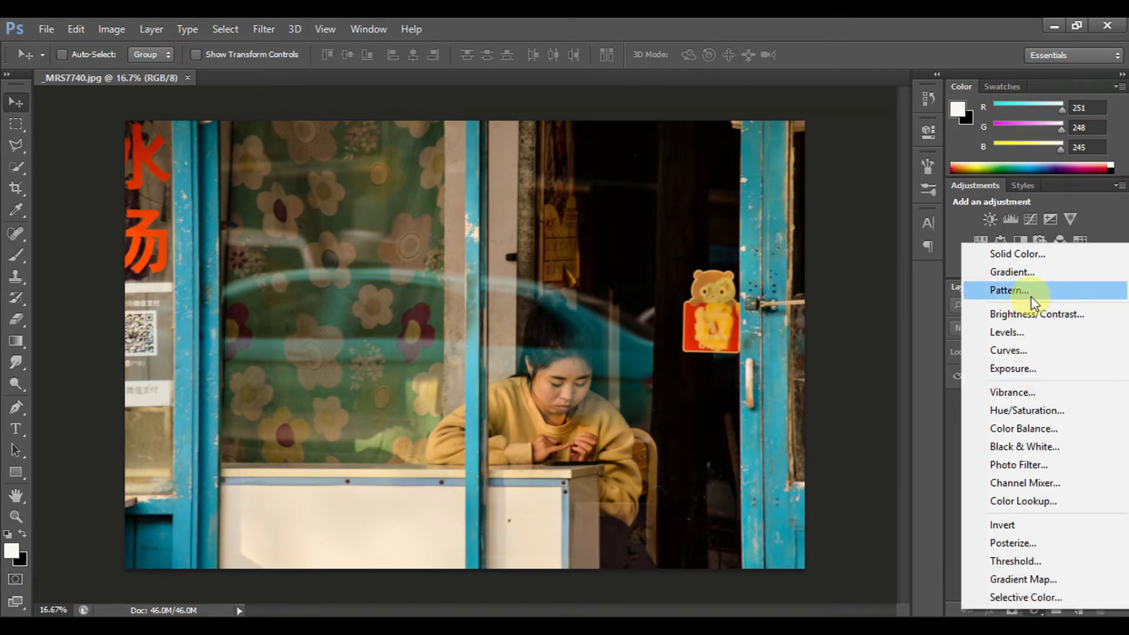
{"action": "left_click", "coordinate": [1029, 276]}
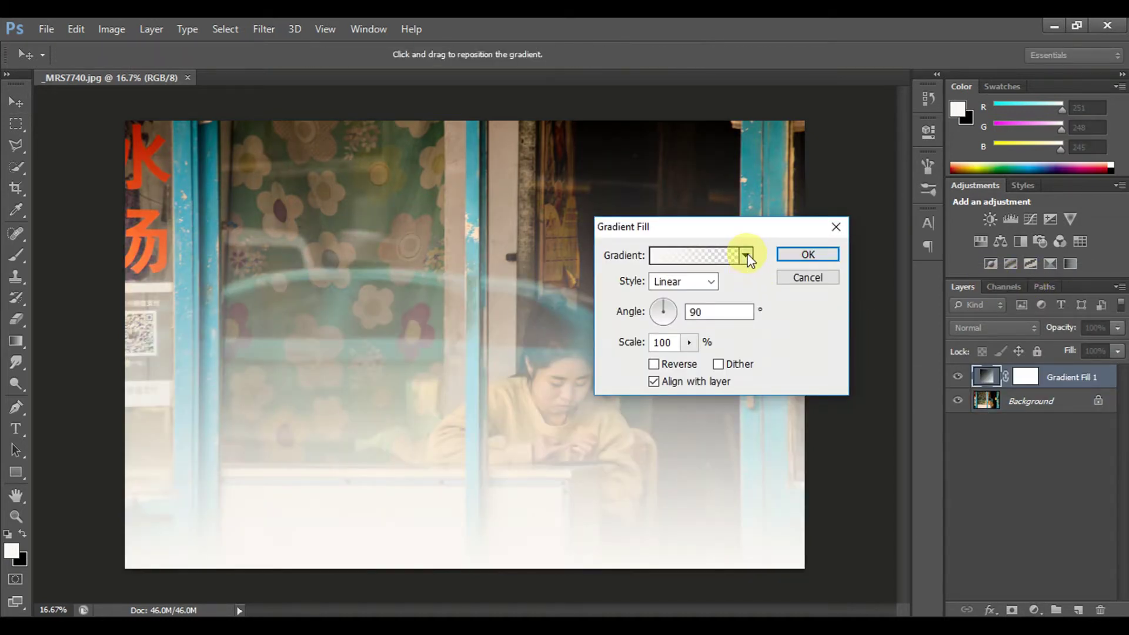
{"action": "left_click", "coordinate": [746, 256]}
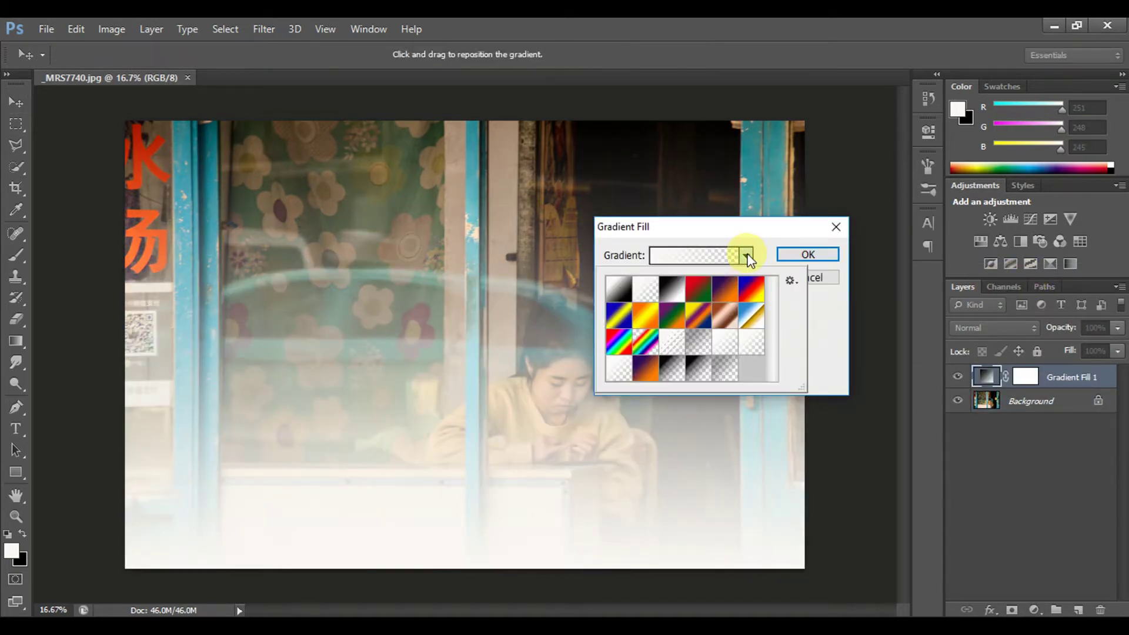
{"action": "left_click", "coordinate": [694, 342]}
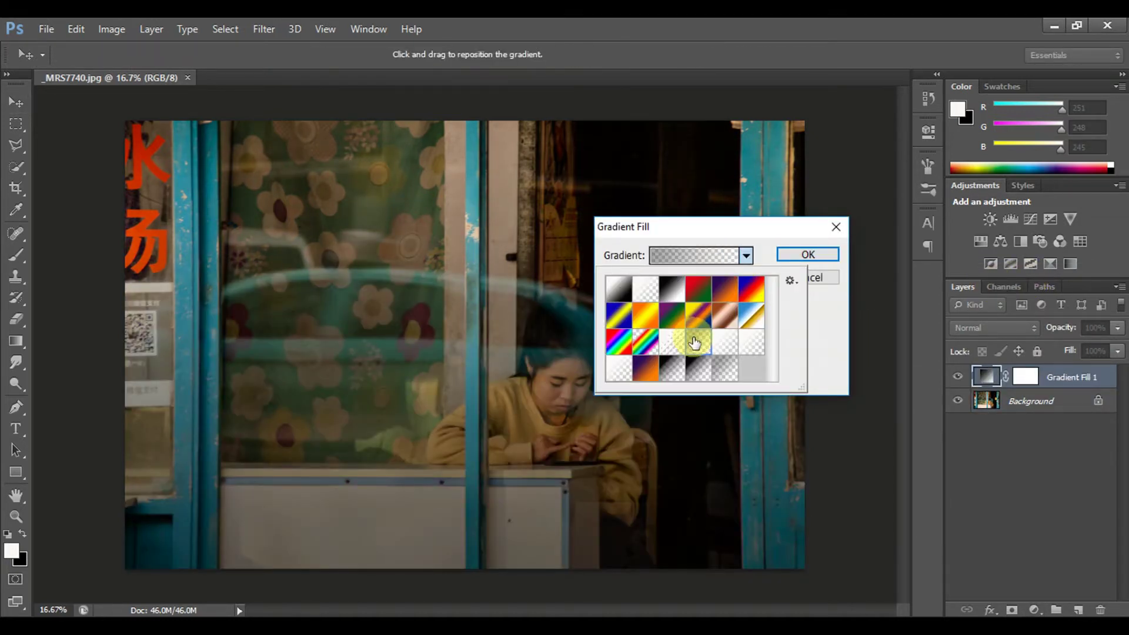
{"action": "left_click", "coordinate": [756, 256]}
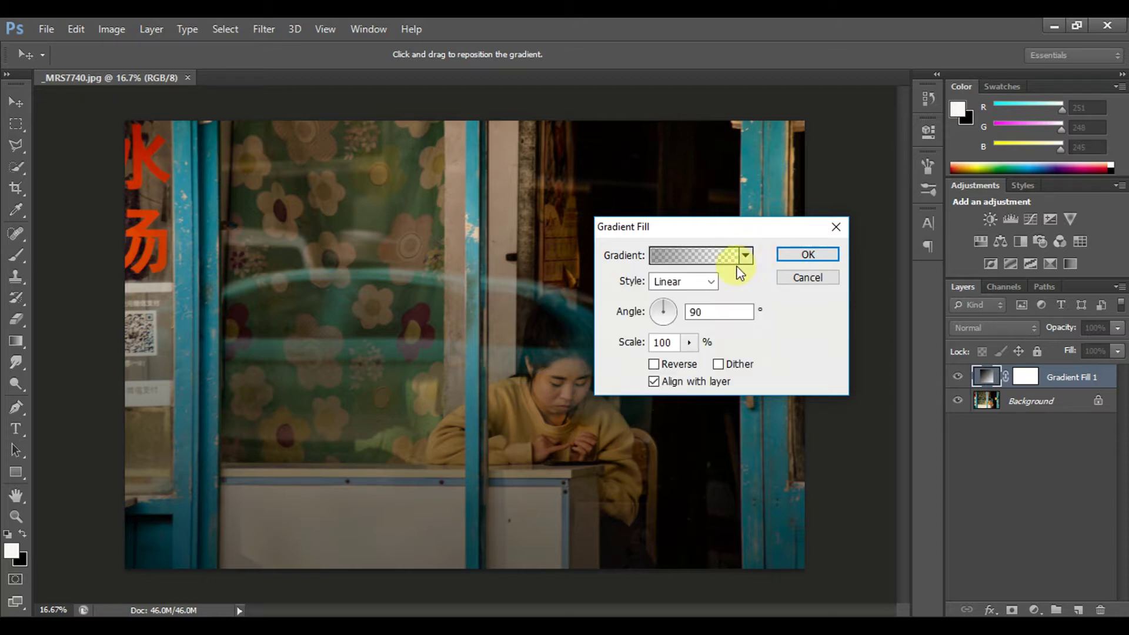
{"action": "left_click", "coordinate": [708, 283]}
{"action": "left_click", "coordinate": [688, 311]}
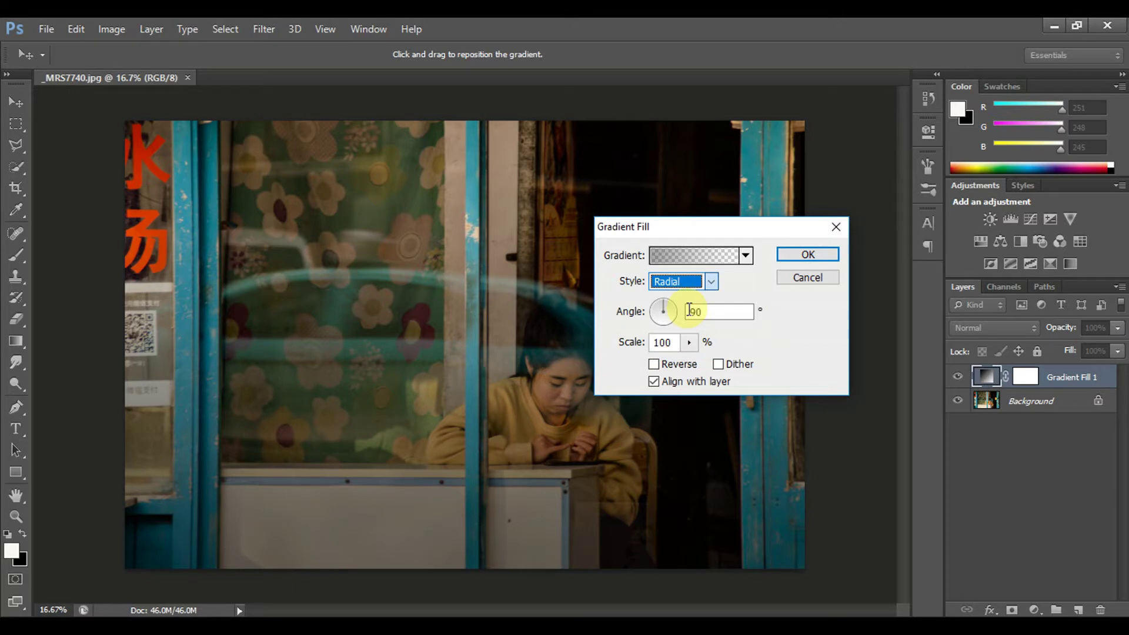
{"action": "left_click", "coordinate": [654, 365]}
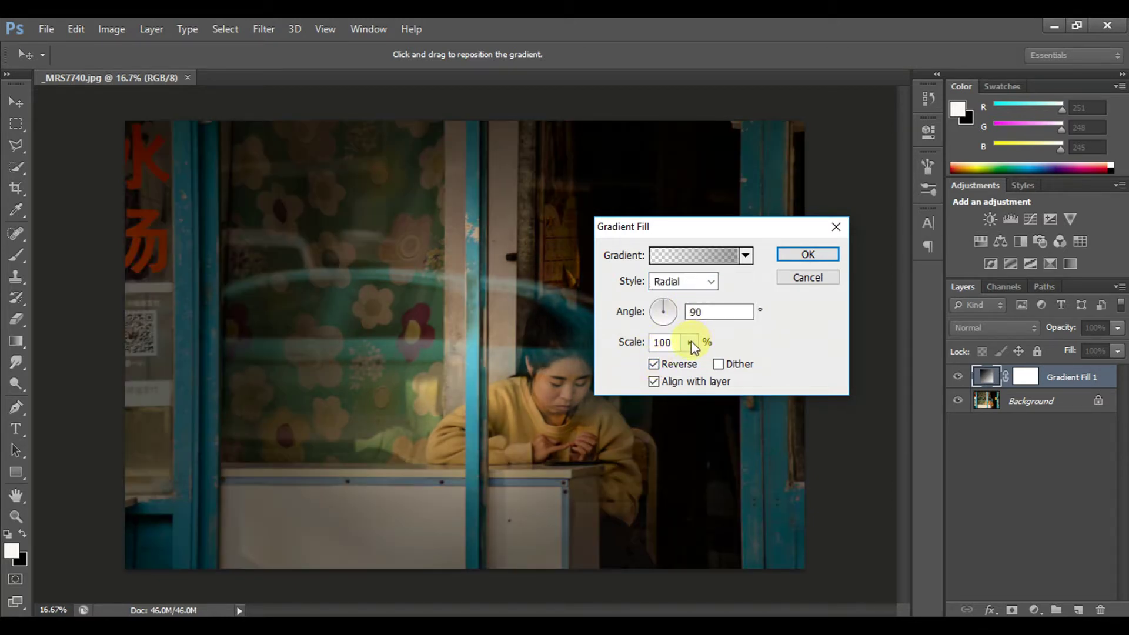
- Set the gradient scale to about 219% and commit the fill layer
{"action": "left_click", "coordinate": [690, 344]}
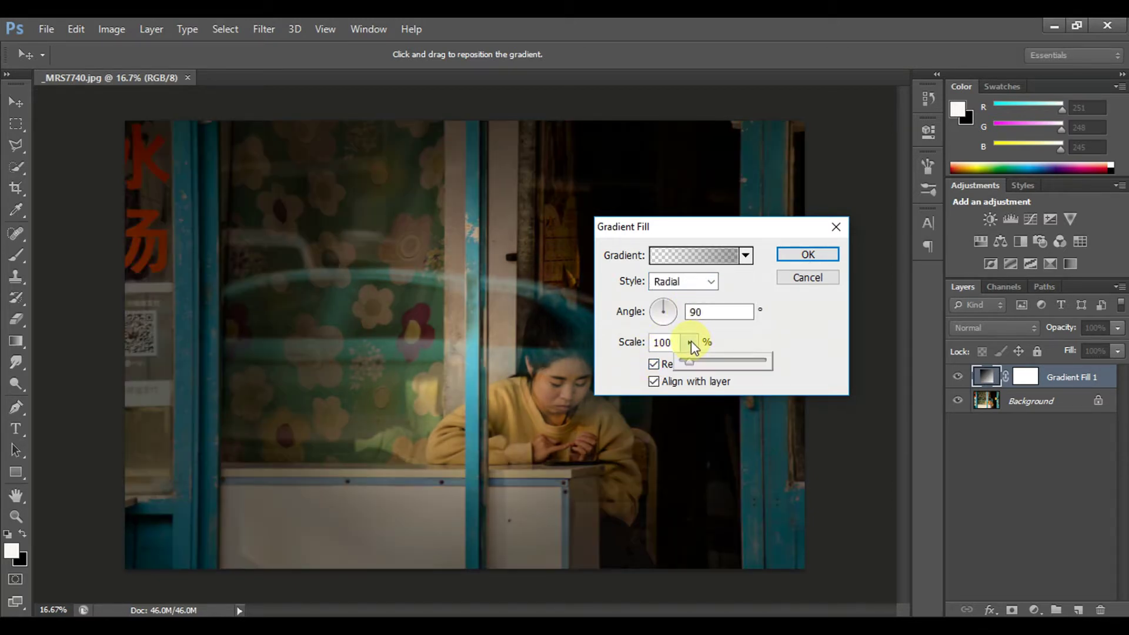
{"action": "left_click_drag", "start_coordinate": [689, 360], "coordinate": [705, 362]}
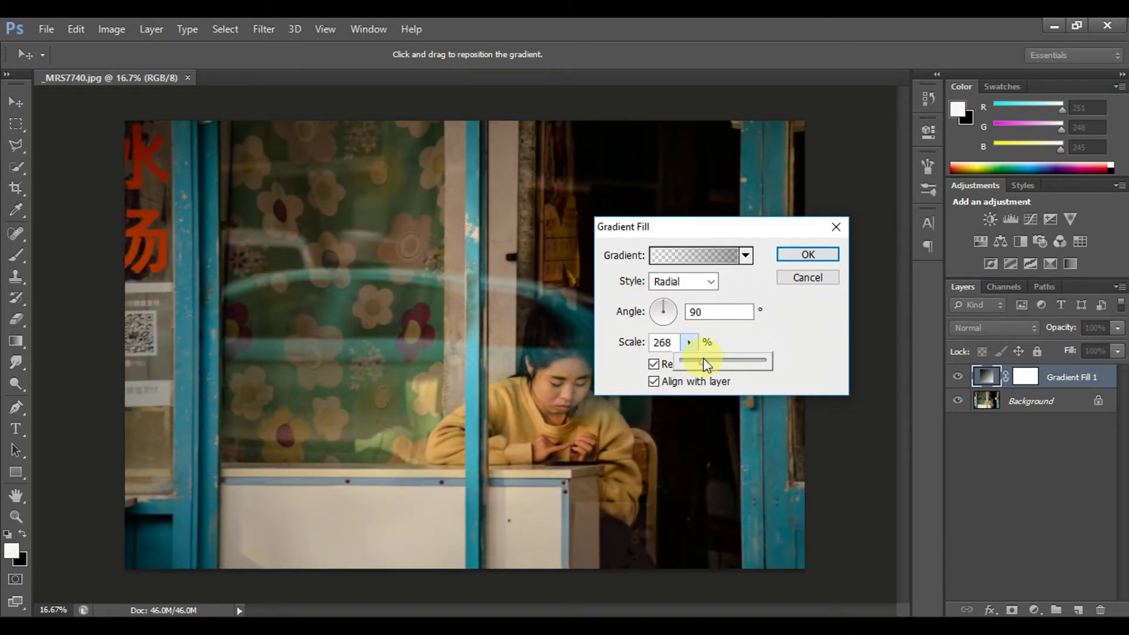
{"action": "left_click_drag", "start_coordinate": [705, 364], "coordinate": [710, 365]}
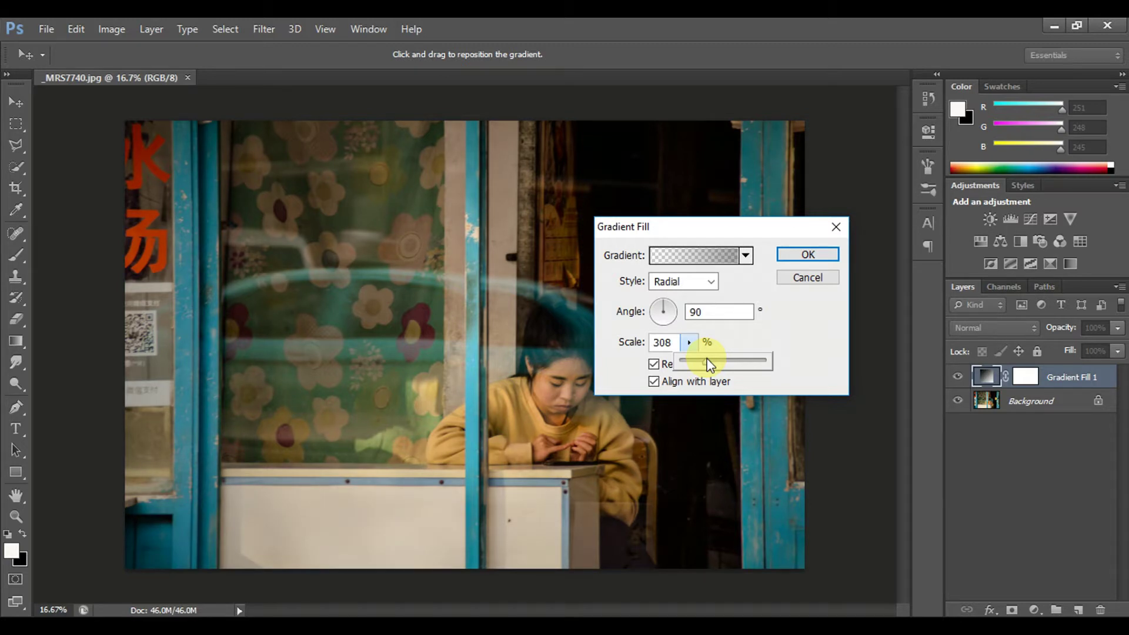
{"action": "left_click_drag", "start_coordinate": [709, 365], "coordinate": [706, 365]}
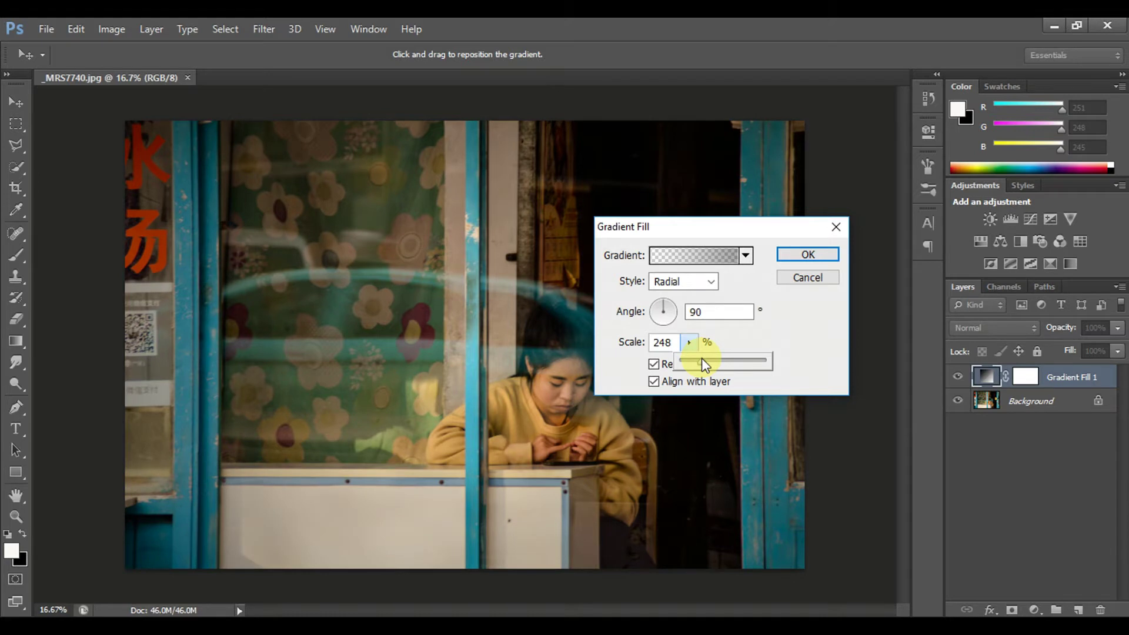
{"action": "left_click_drag", "start_coordinate": [703, 359], "coordinate": [698, 360]}
{"action": "left_click_drag", "start_coordinate": [699, 360], "coordinate": [699, 360]}
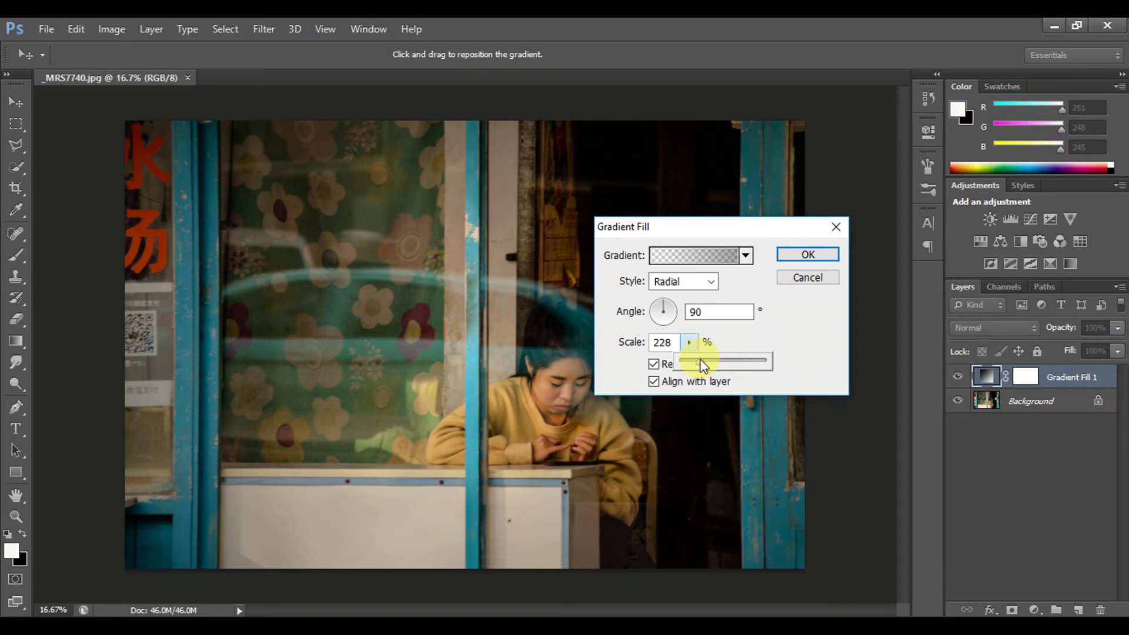
{"action": "left_click_drag", "start_coordinate": [701, 359], "coordinate": [700, 359]}
{"action": "left_click", "coordinate": [801, 254]}
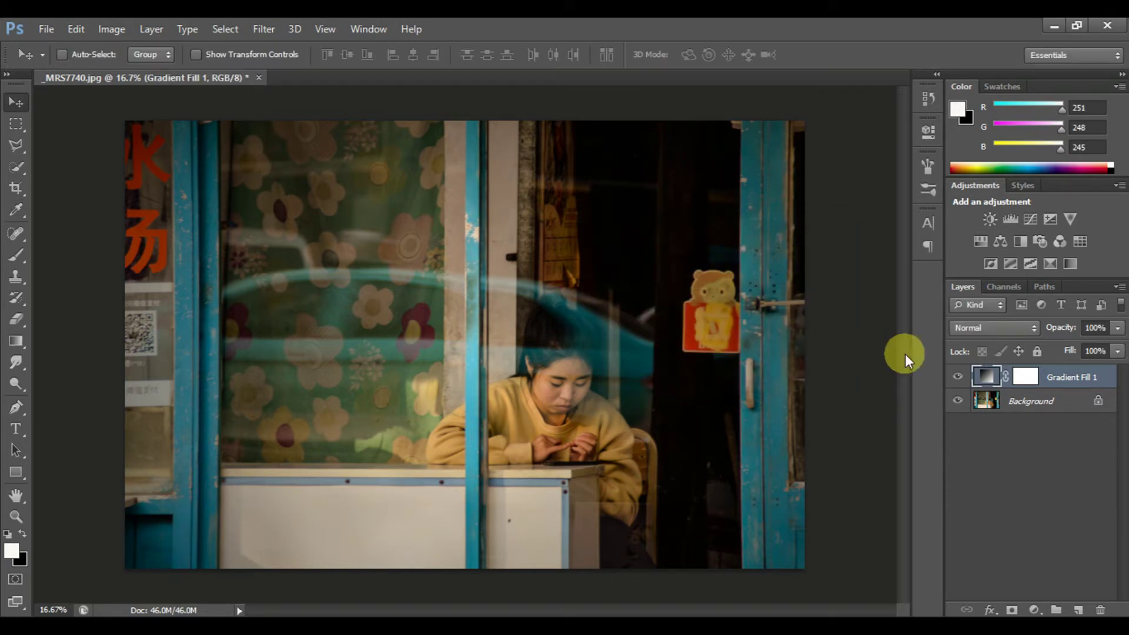
- Paint black on the Gradient Fill mask over the woman's face, hair and hands
{"action": "left_click", "coordinate": [1026, 380]}
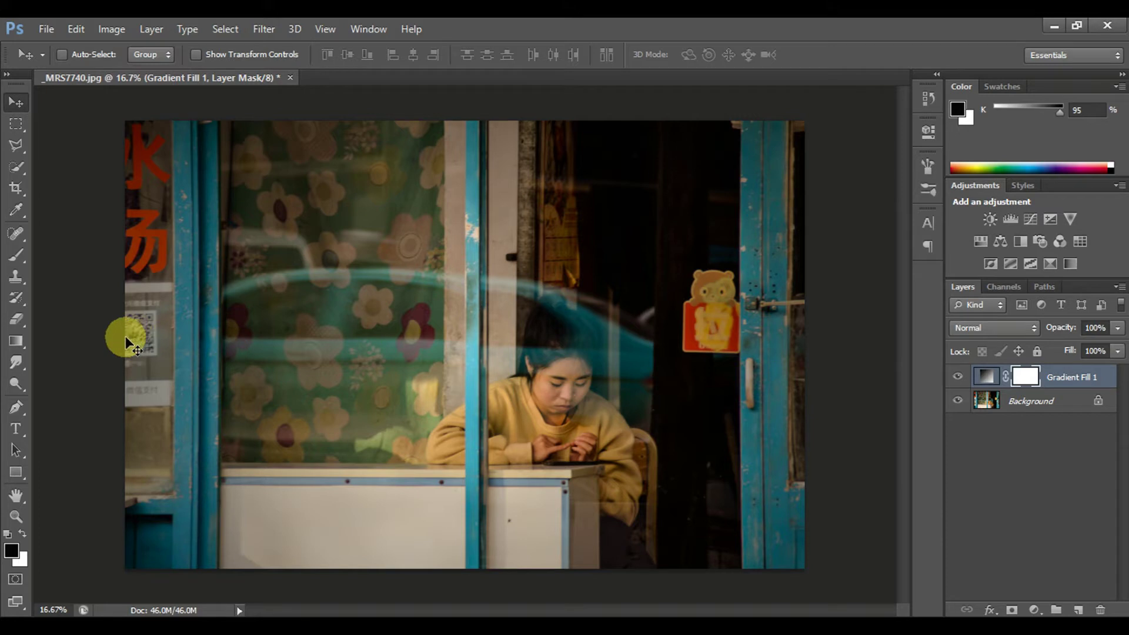
{"action": "left_click", "coordinate": [19, 257]}
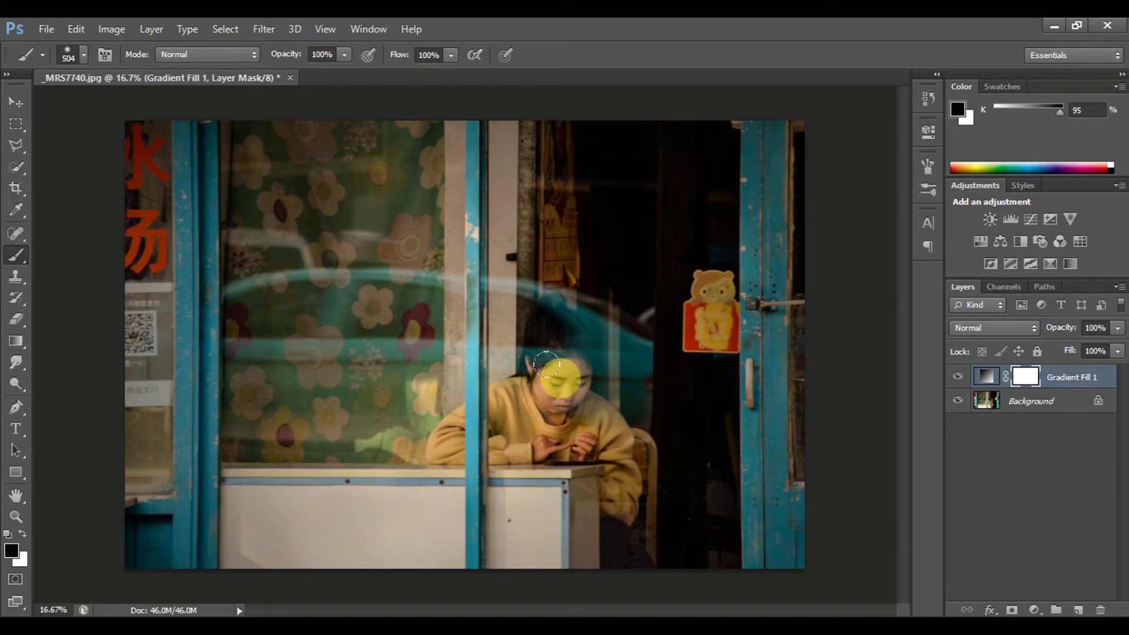
{"action": "mouse_move", "coordinate": [546, 365]}
{"action": "left_mouse_down"}
{"action": "mouse_move", "coordinate": [569, 407]}
{"action": "mouse_move", "coordinate": [519, 423]}
{"action": "mouse_move", "coordinate": [531, 347]}
{"action": "mouse_move", "coordinate": [551, 347]}
{"action": "mouse_move", "coordinate": [448, 434]}
{"action": "mouse_move", "coordinate": [501, 393]}
{"action": "mouse_move", "coordinate": [516, 428]}
{"action": "mouse_move", "coordinate": [596, 426]}
{"action": "mouse_move", "coordinate": [556, 396]}
{"action": "mouse_move", "coordinate": [504, 384]}
{"action": "mouse_move", "coordinate": [550, 317]}
{"action": "mouse_move", "coordinate": [558, 325]}
{"action": "left_mouse_up"}
{"action": "left_click", "coordinate": [599, 495]}
{"action": "mouse_move", "coordinate": [600, 496]}
{"action": "left_mouse_down"}
{"action": "mouse_move", "coordinate": [590, 436]}
{"action": "mouse_move", "coordinate": [524, 424]}
{"action": "mouse_move", "coordinate": [562, 416]}
{"action": "mouse_move", "coordinate": [647, 462]}
{"action": "left_mouse_up"}
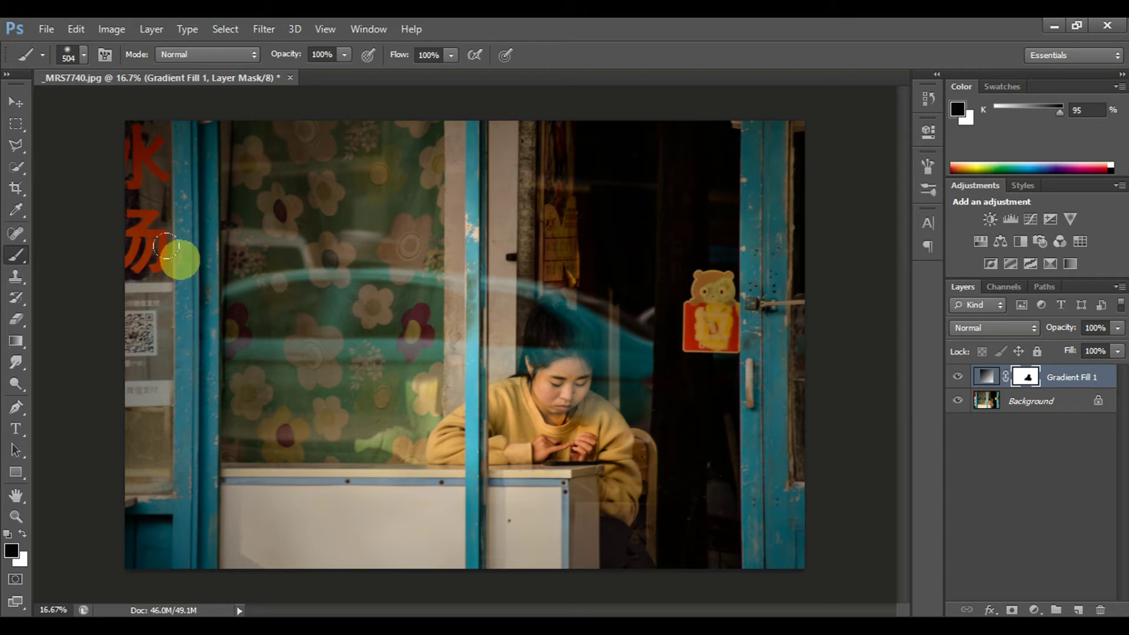
{"action": "left_click", "coordinate": [28, 110]}
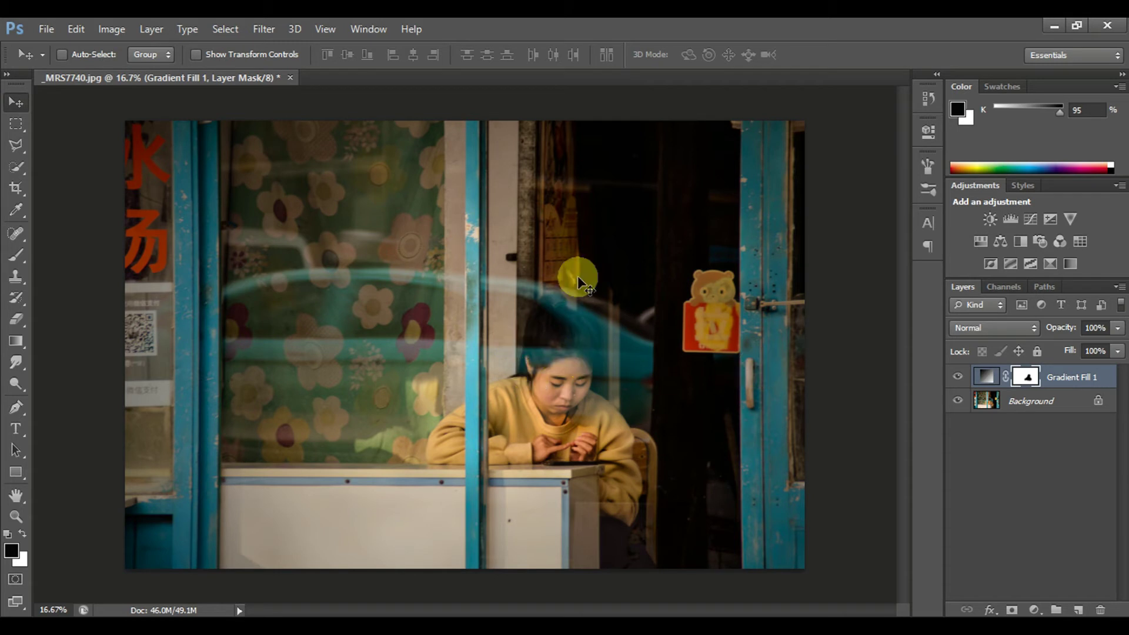
{"action": "left_click", "coordinate": [49, 30]}
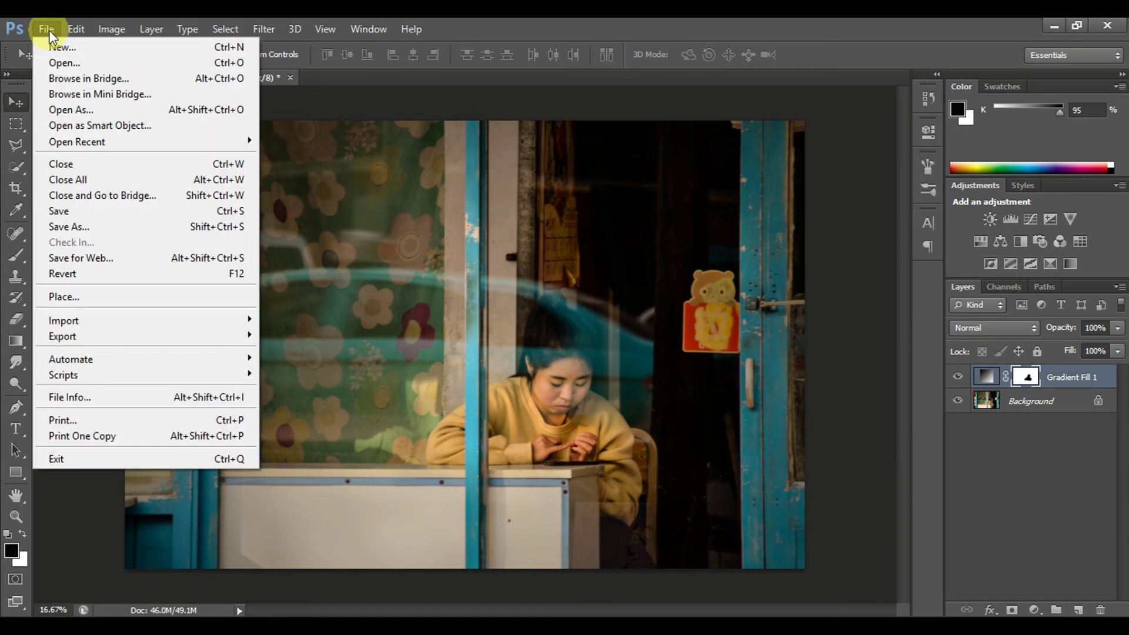
- Start a Save As copy in the Desktop folder with JPEG as the format
{"action": "left_click", "coordinate": [68, 224]}
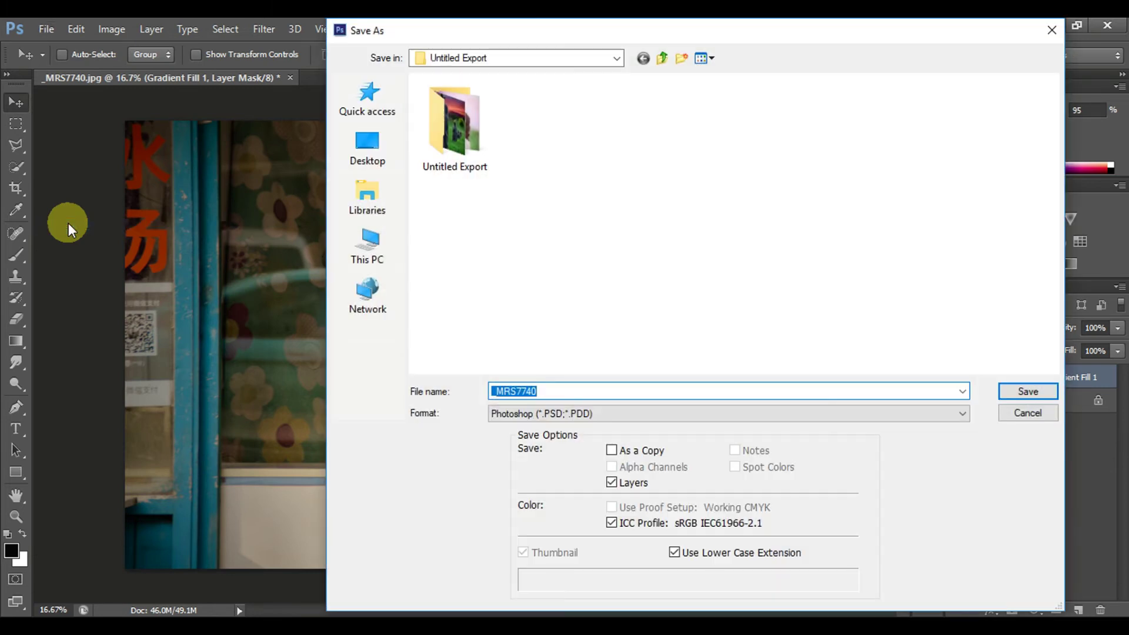
{"action": "left_click", "coordinate": [368, 162]}
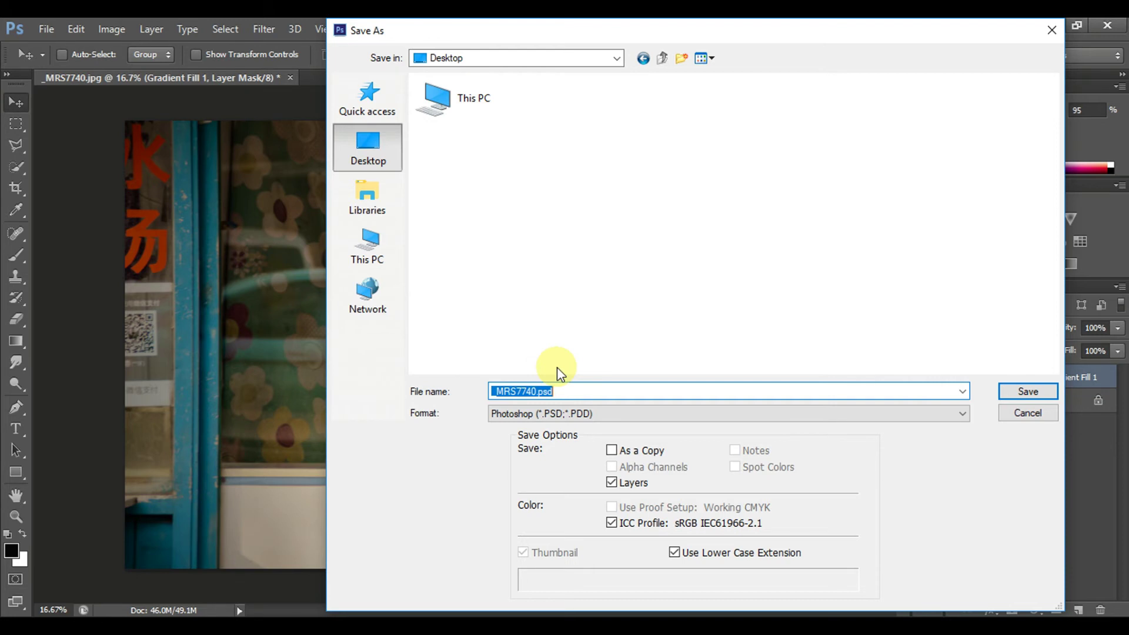
{"action": "left_click", "coordinate": [582, 389]}
{"action": "type", "text": "xz"}
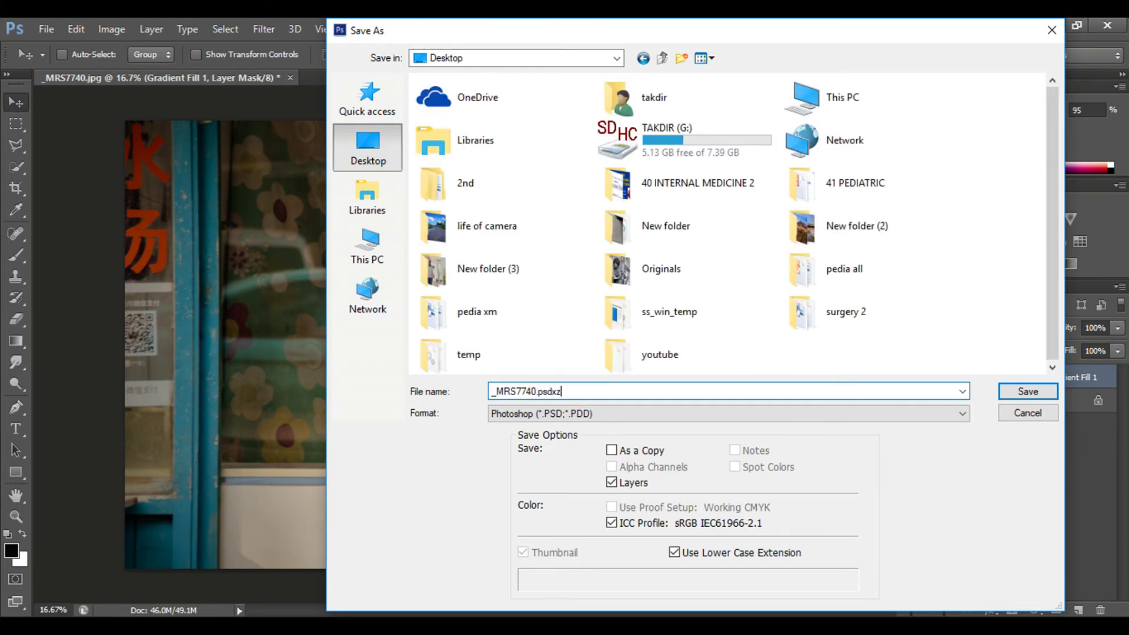
{"action": "left_click", "coordinate": [614, 417]}
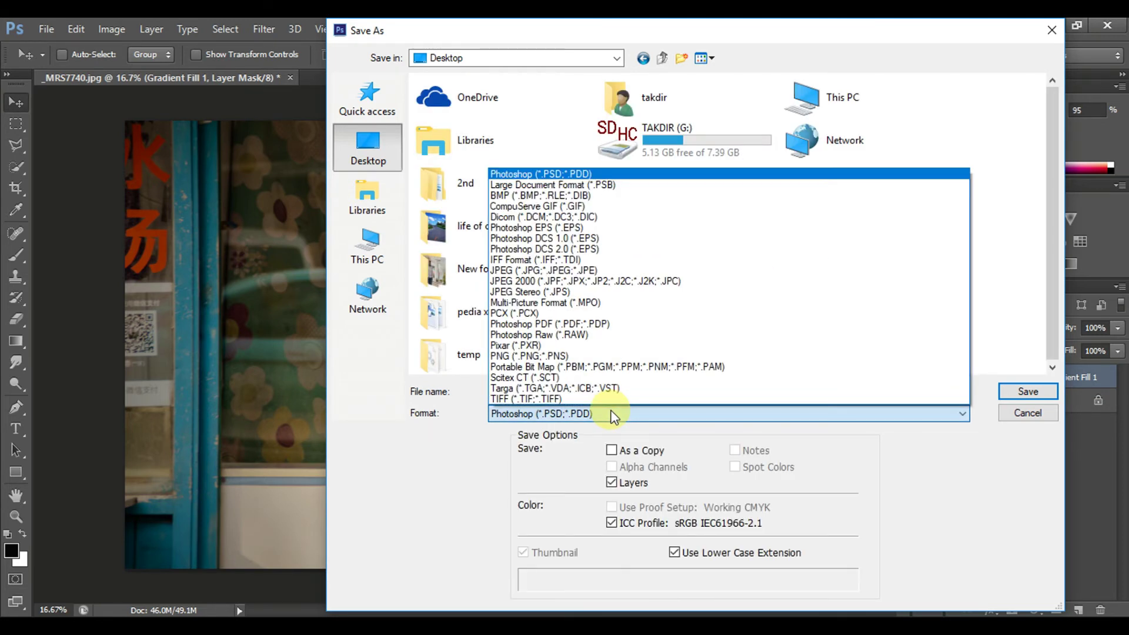
{"action": "left_click", "coordinate": [614, 270]}
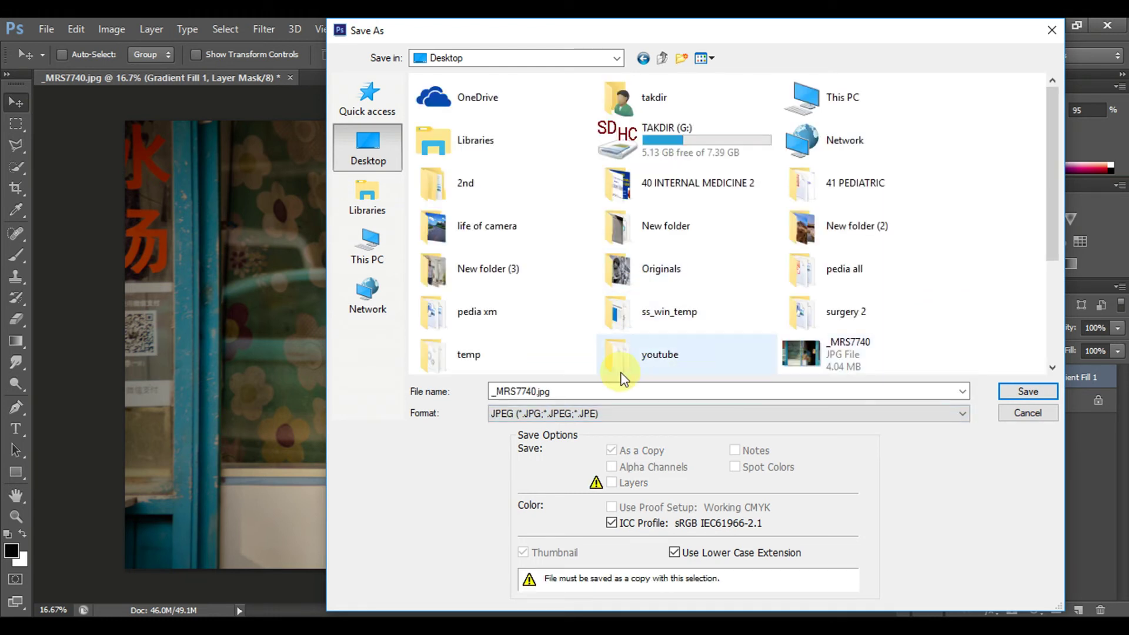
- Name the file 'sdf' and save it at maximum JPEG quality 12
{"action": "double_click", "coordinate": [564, 390]}
{"action": "type", "text": "sdf"}
{"action": "left_click", "coordinate": [1007, 397]}
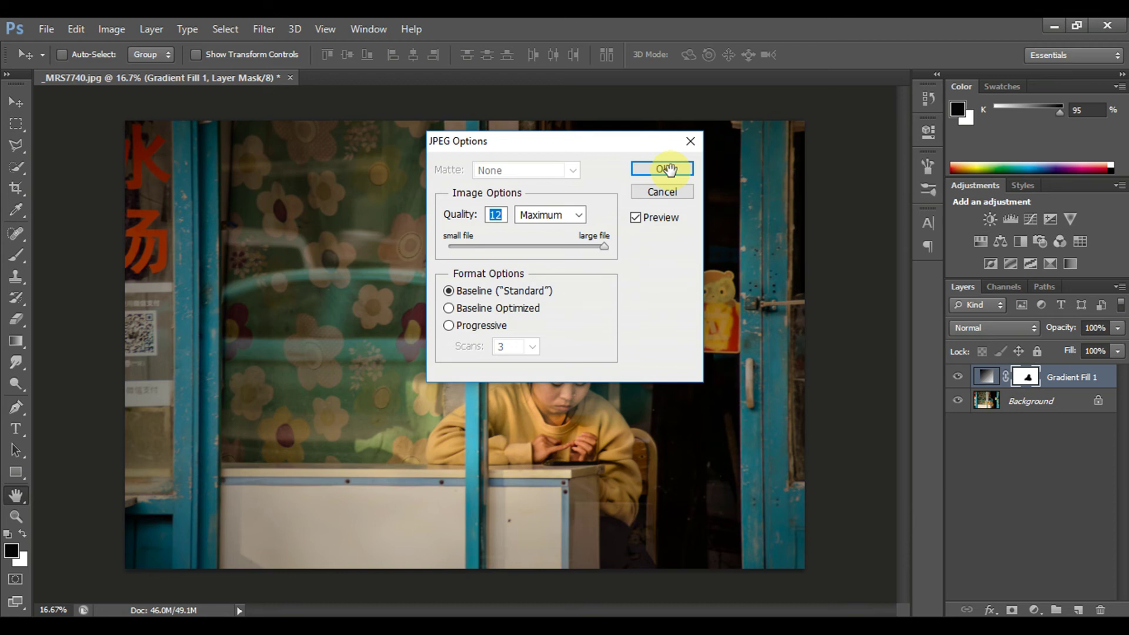
{"action": "left_click", "coordinate": [667, 169]}
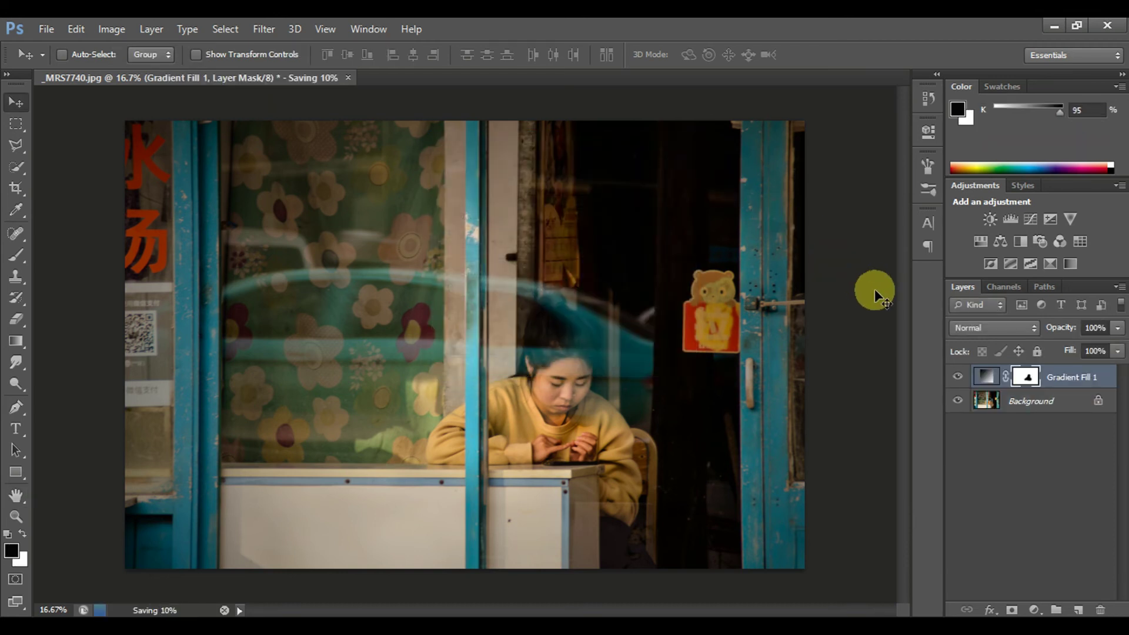